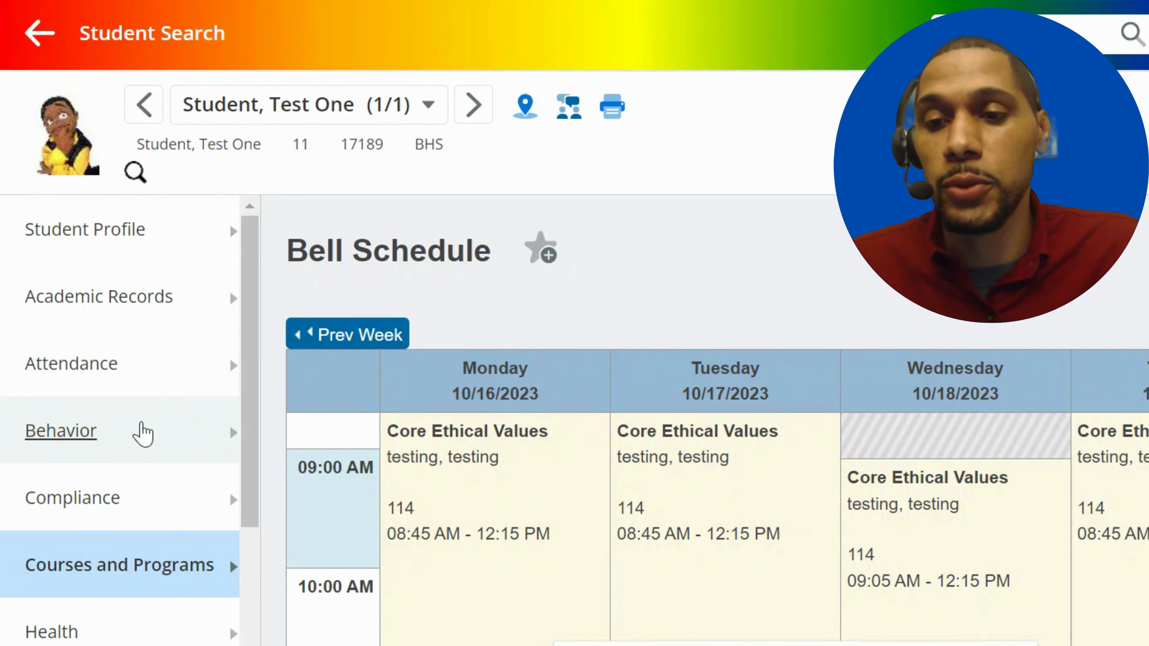
Open the student's behavior incidents and start a new quick incident.
left_click(143, 434)
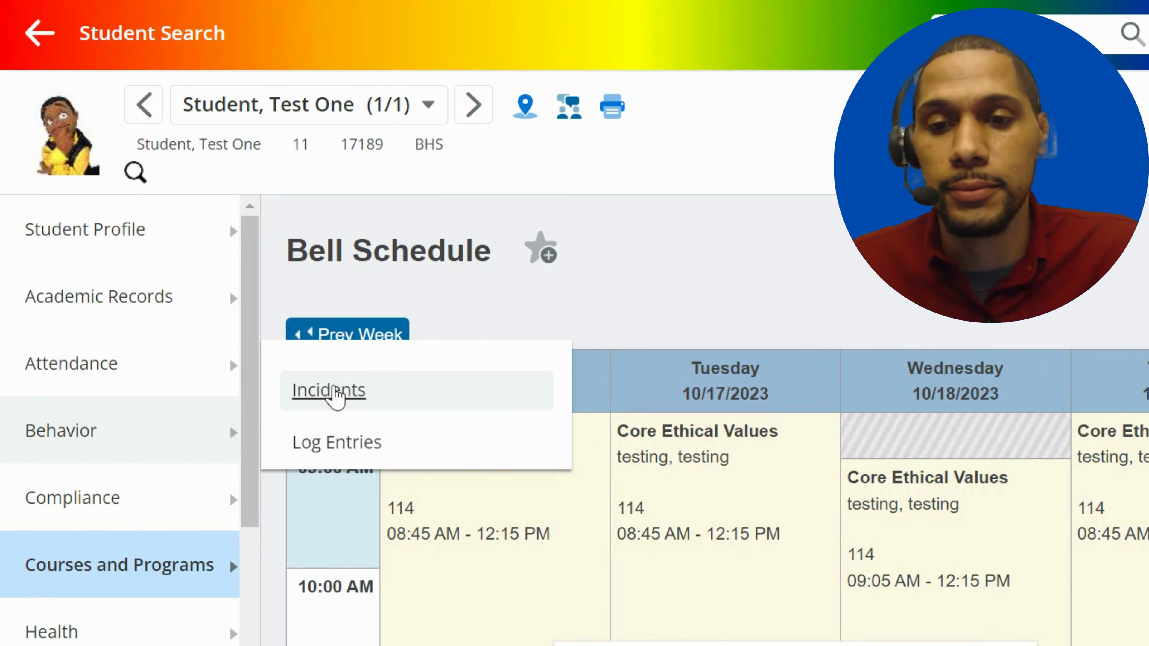
left_click(335, 393)
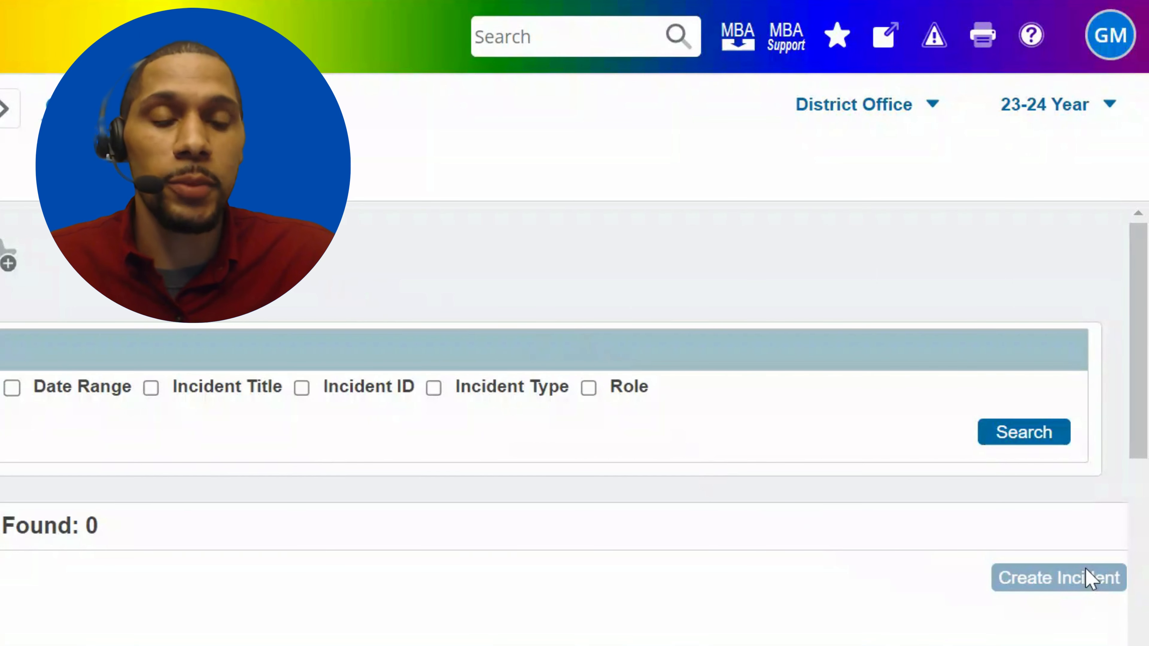
scroll(1086, 569, "right", 1)
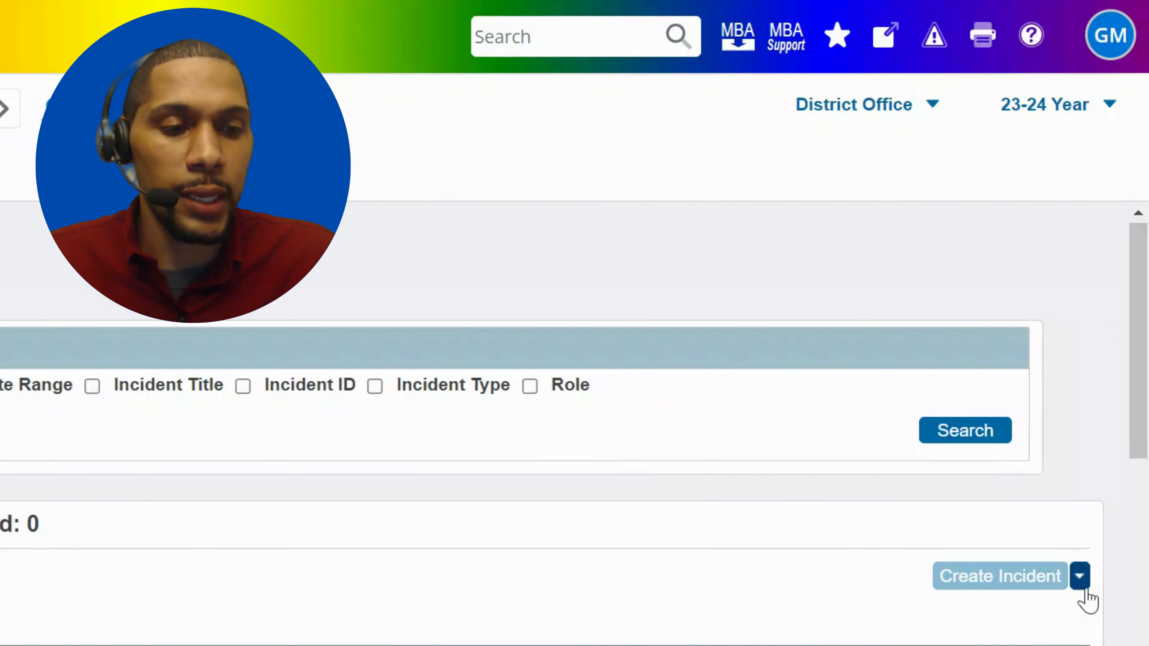
left_click(1081, 584)
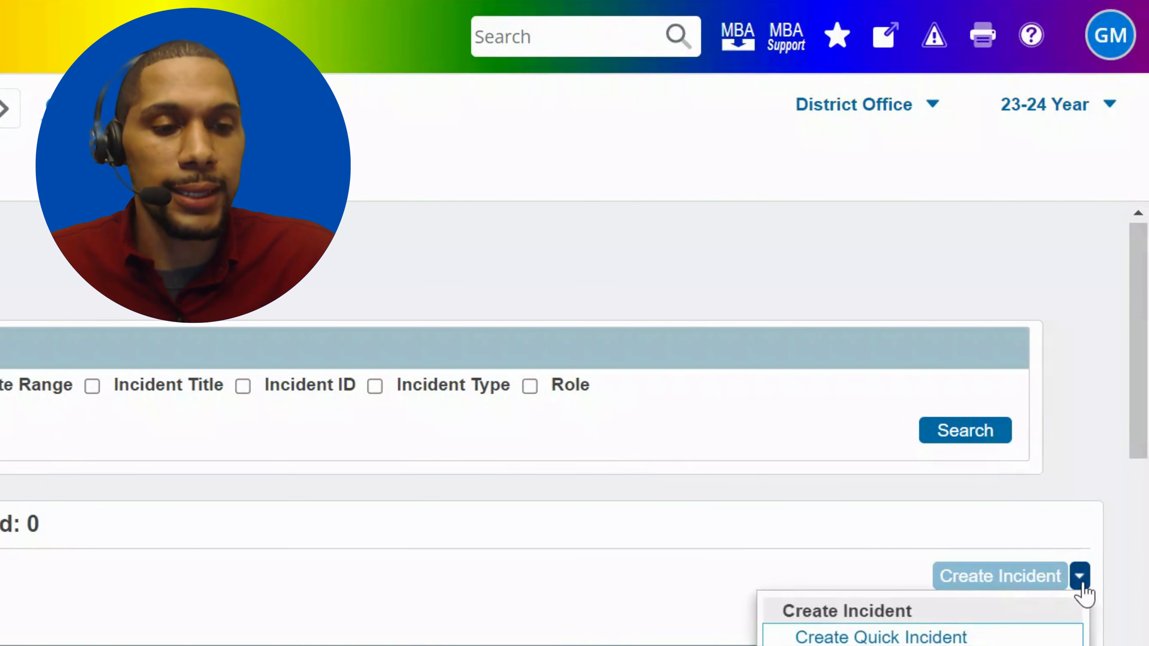
left_click(947, 638)
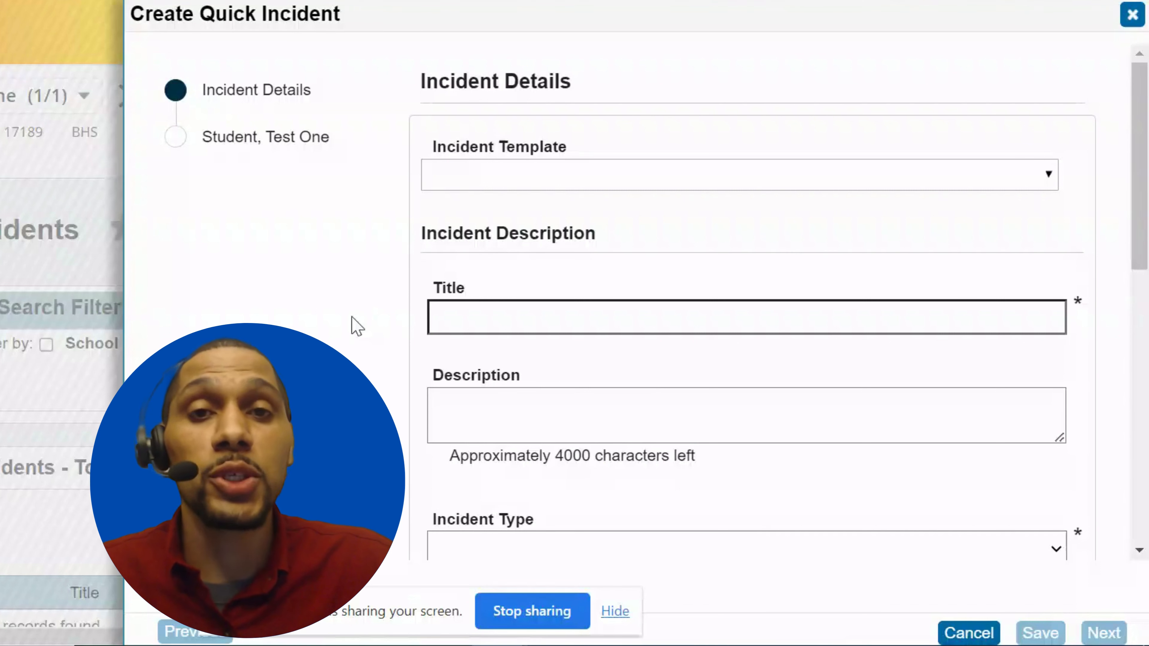
Title the quick incident "Acapella Battle".
left_click(496, 328)
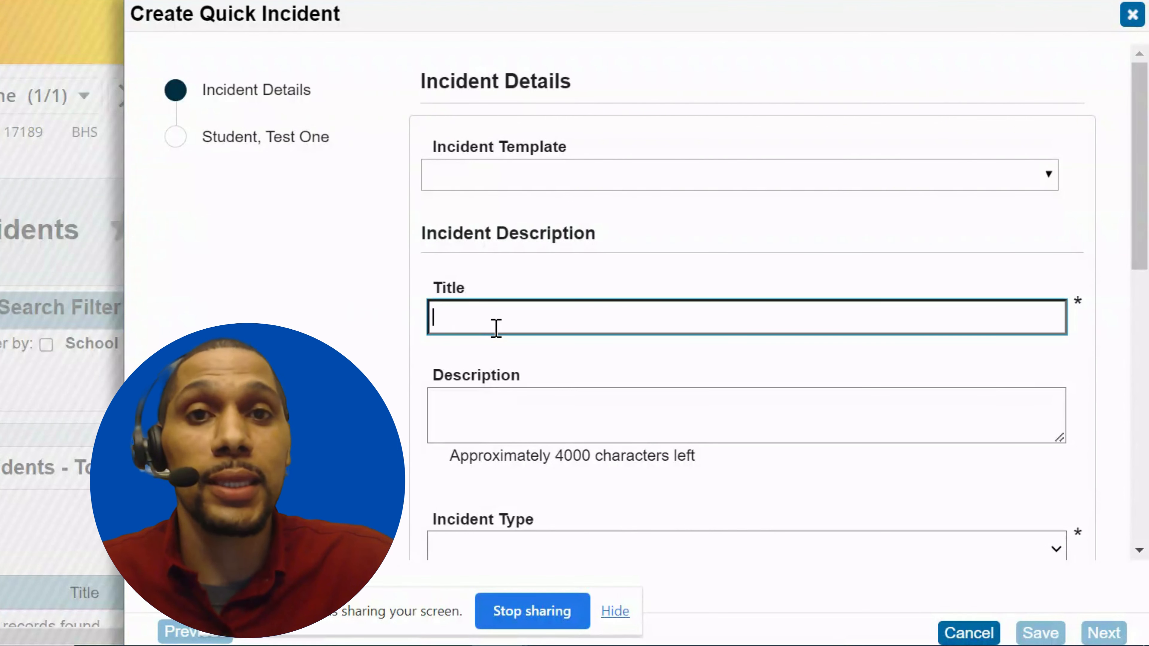
type("Acape")
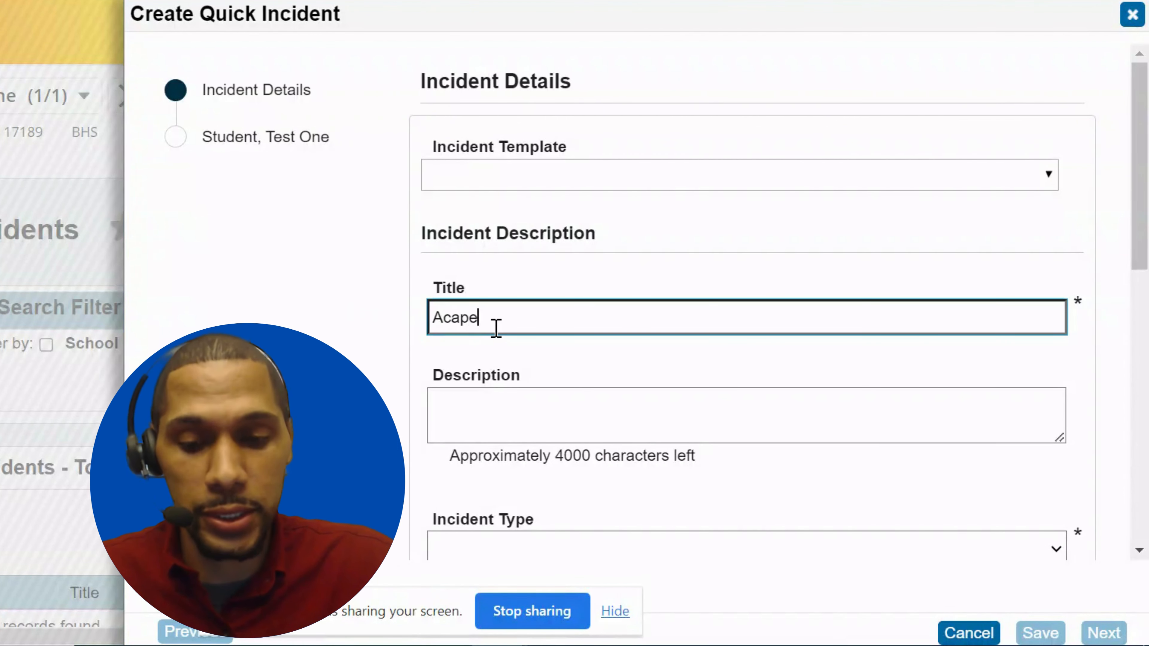
type("lla Battle")
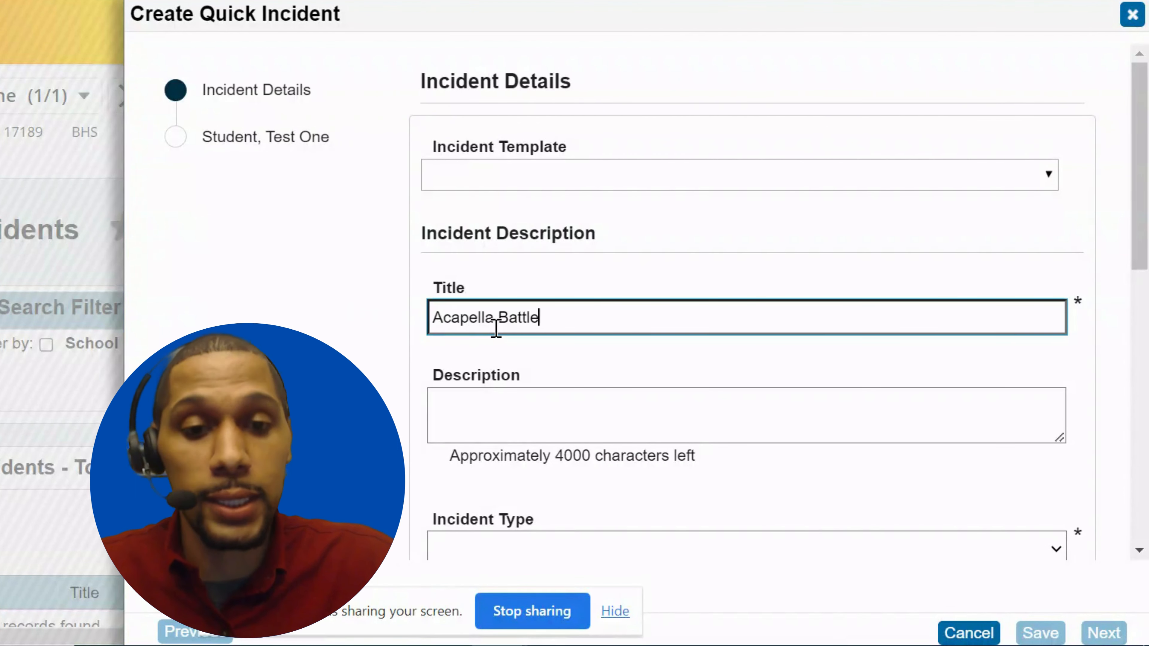
Describe the incident as "A member of Too Hot to Handel and a member of Fermata Nowhere caused aca-motion in the cafeteria and now they're in treble.".
left_click(510, 406)
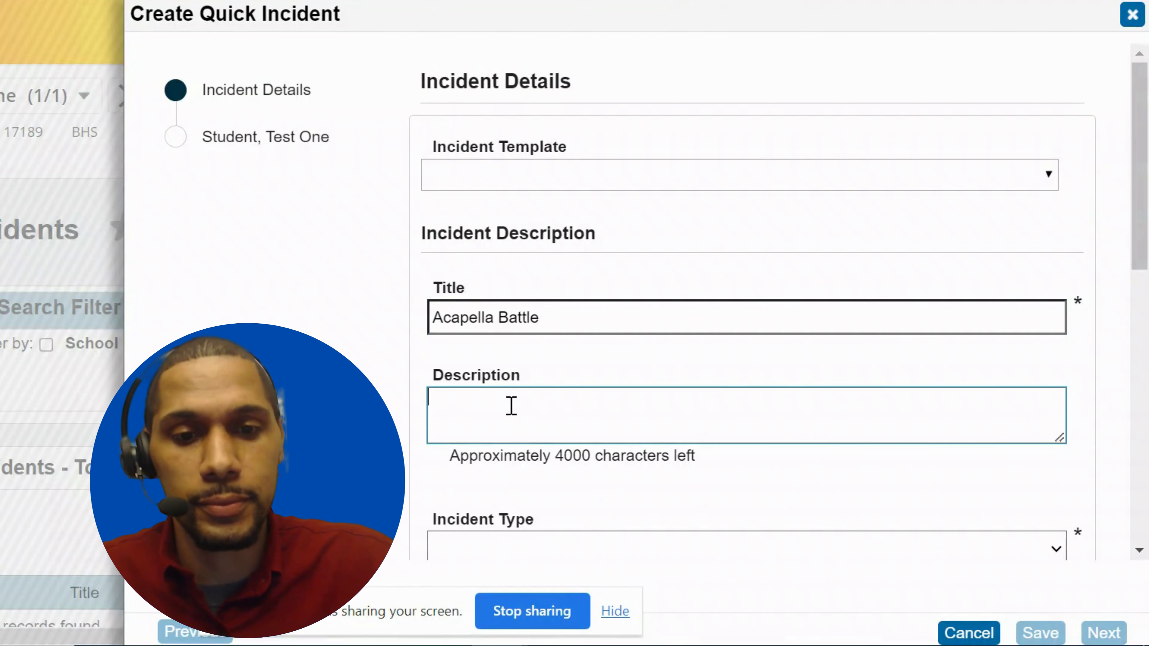
scroll(510, 405, "down", 2)
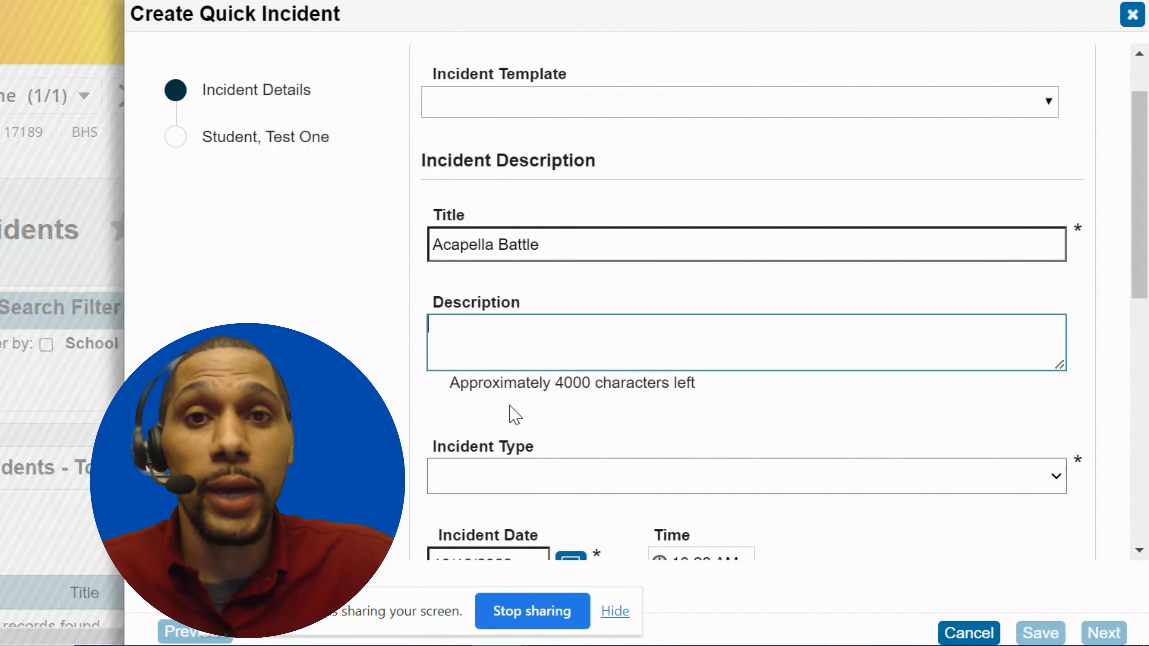
type("A")
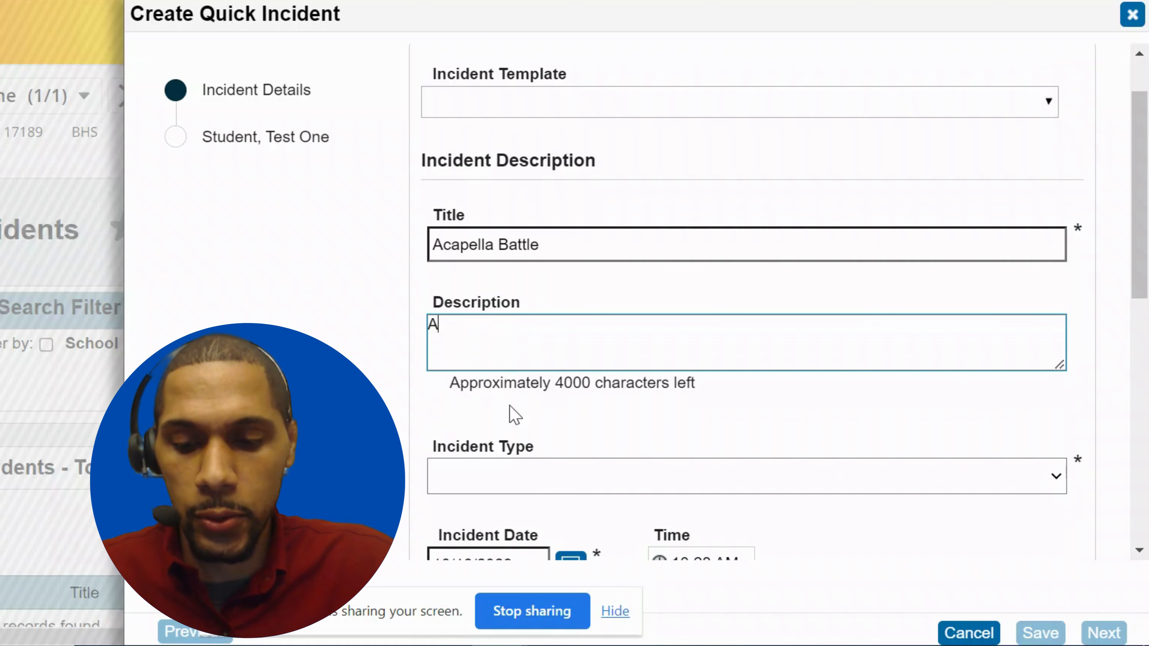
type(" member o")
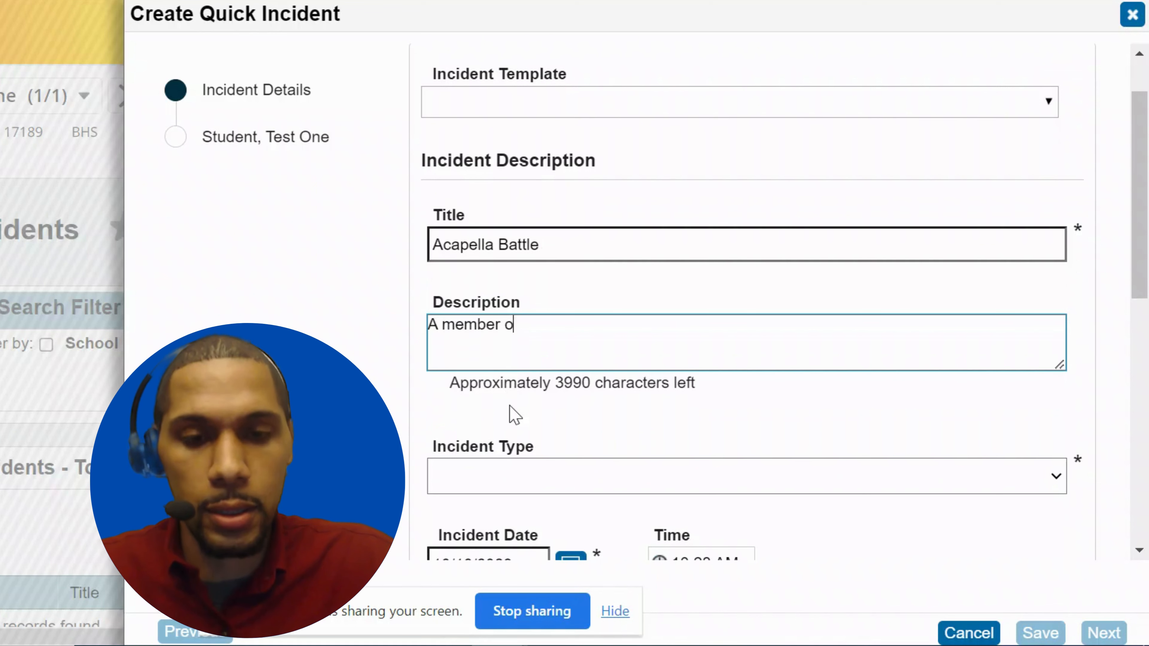
type("f Too Hot ")
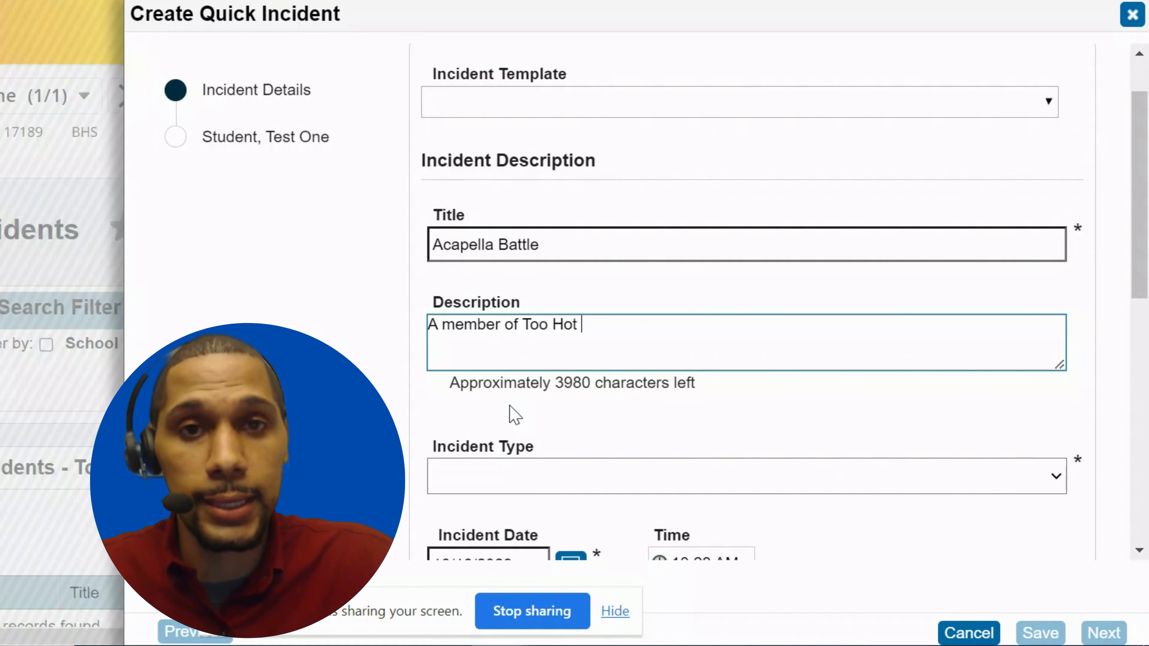
type("to Hande")
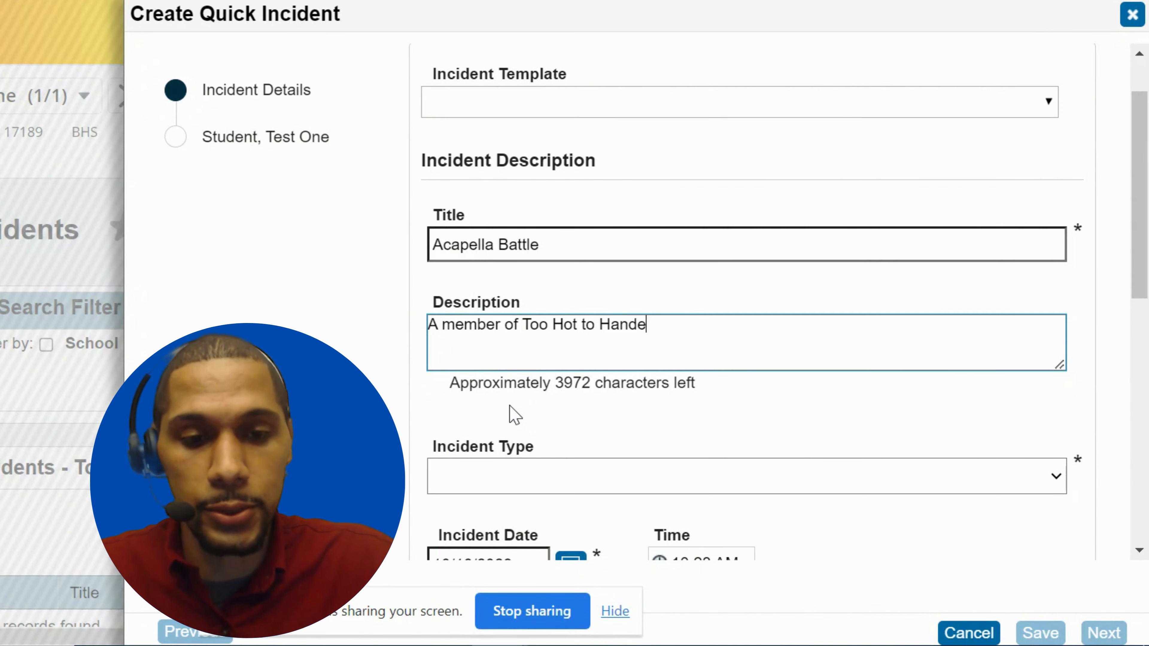
type("l and ")
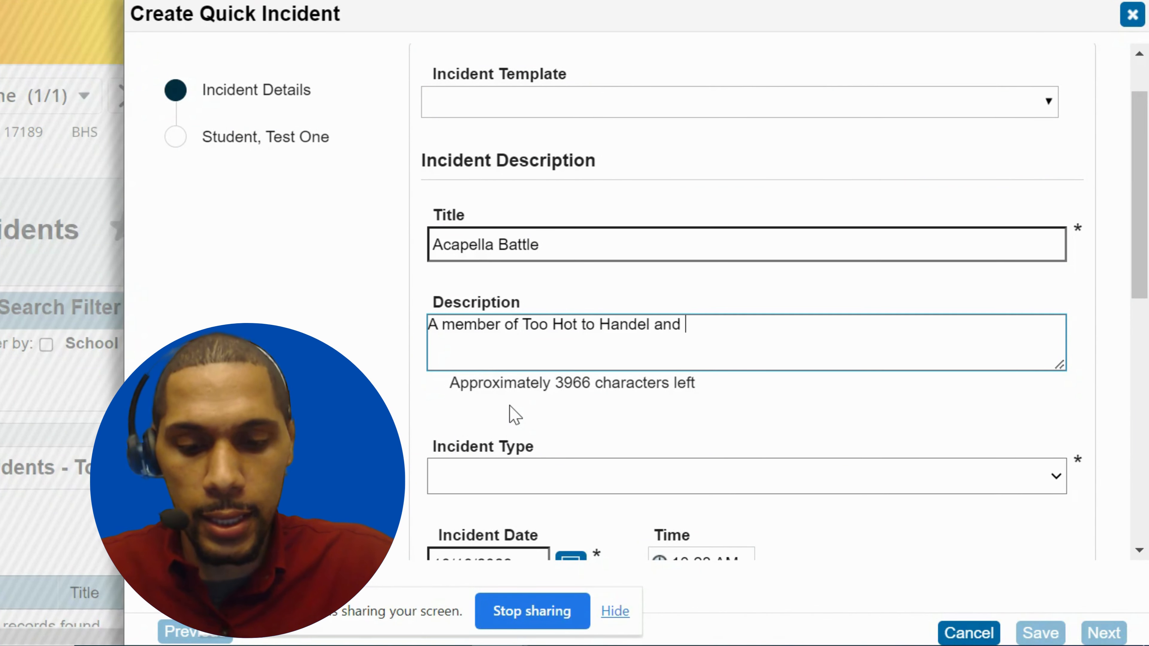
type("a member of")
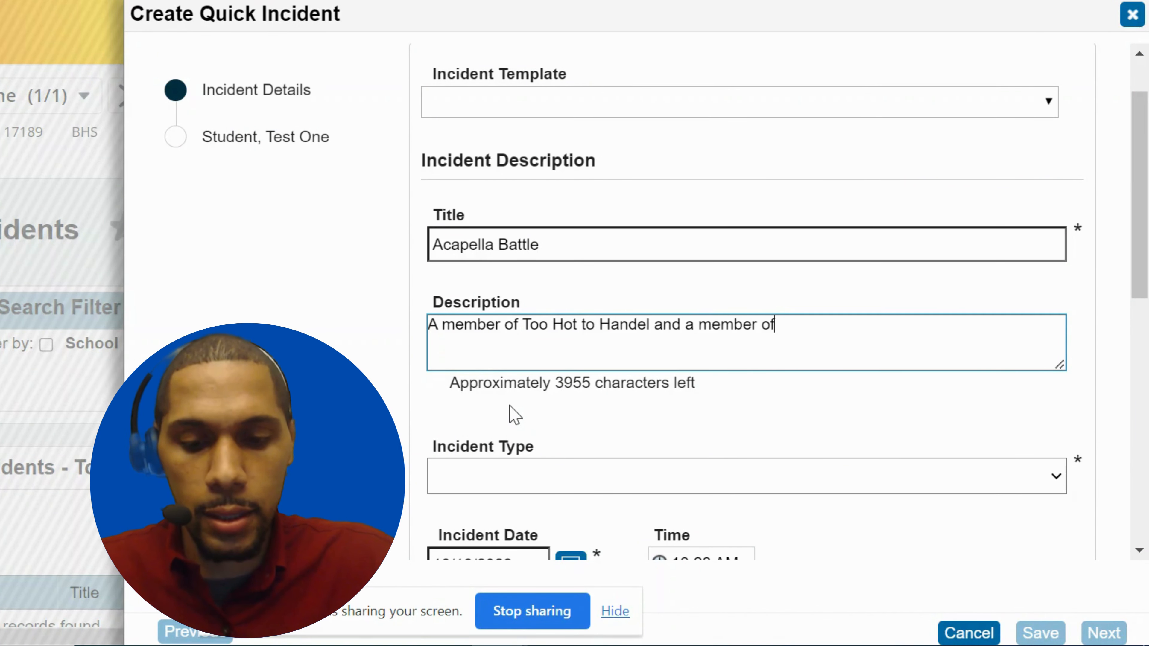
type(" Fermata ")
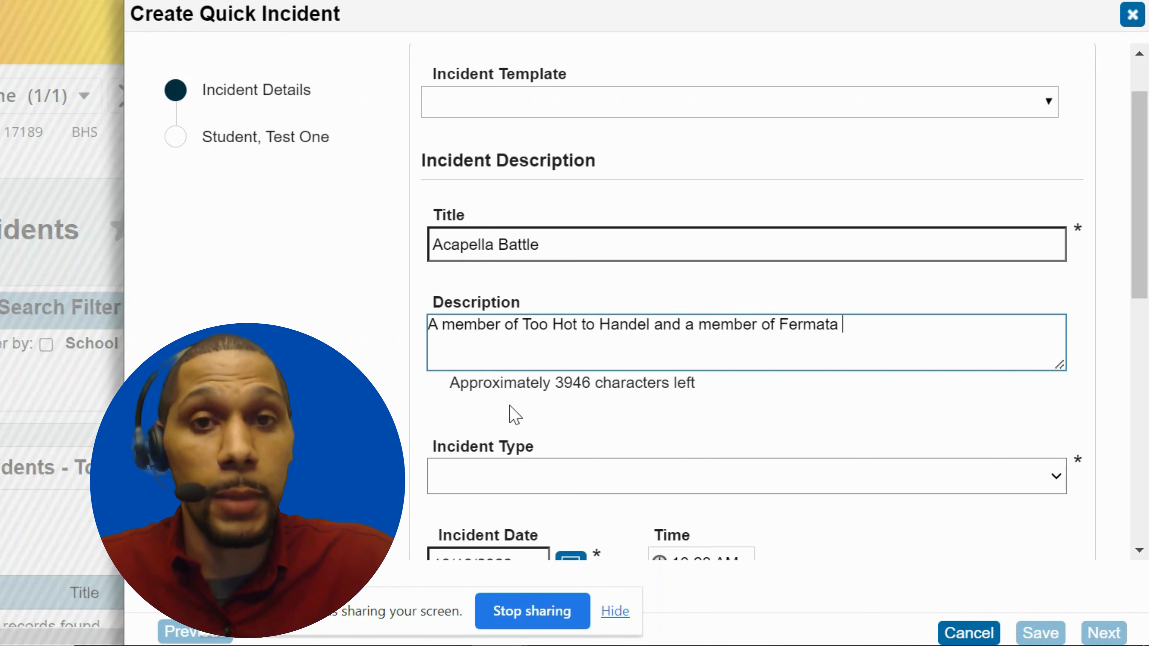
type("Nowher")
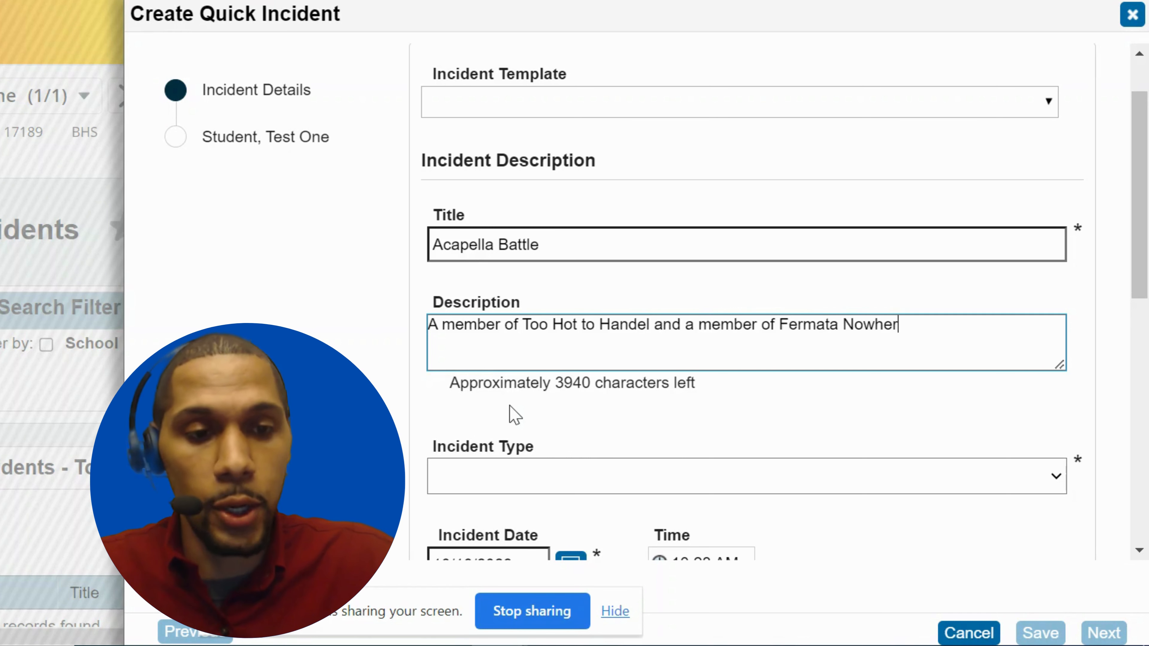
type("e cause")
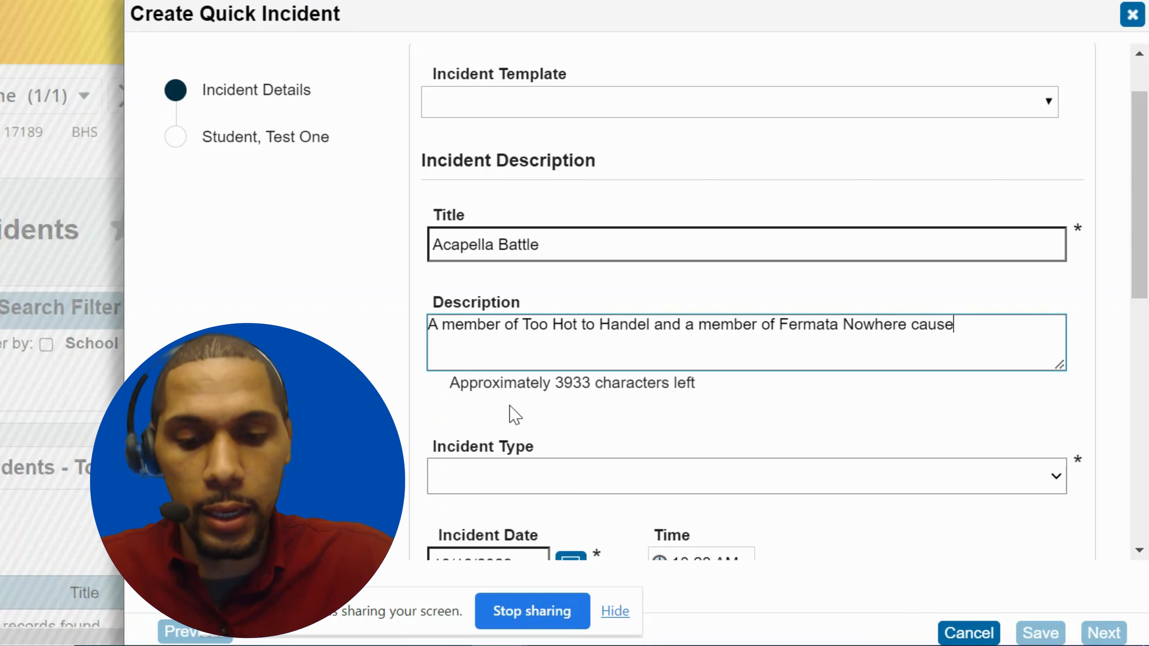
type("d ac")
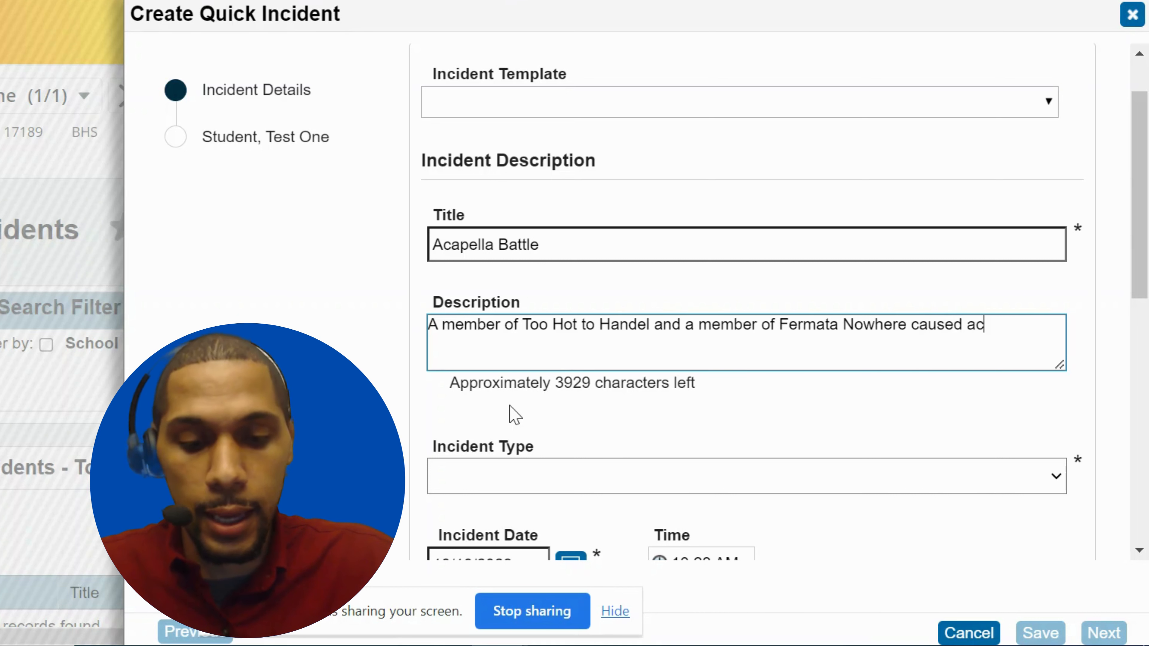
type("a-motion ")
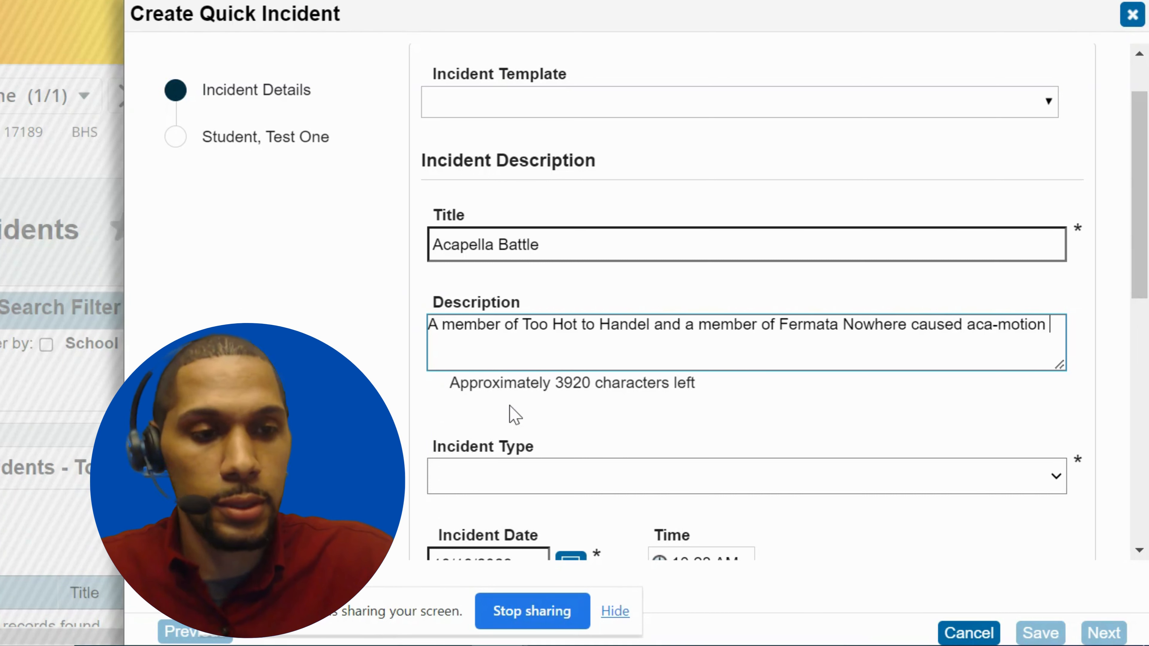
type("in the ca")
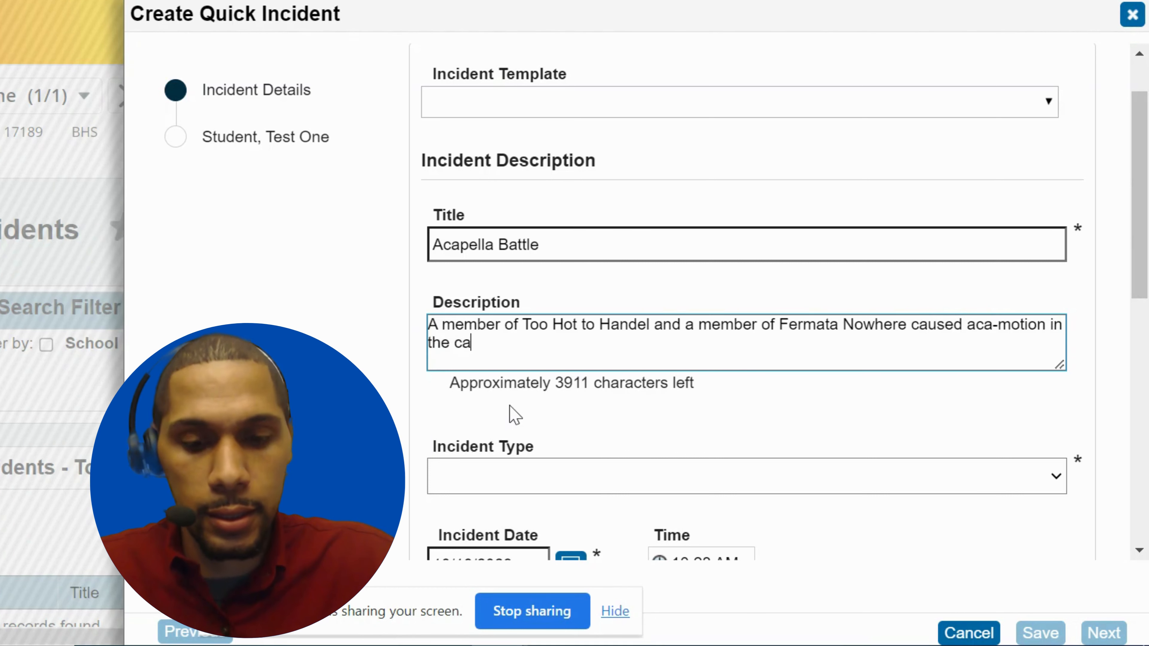
type("feete")
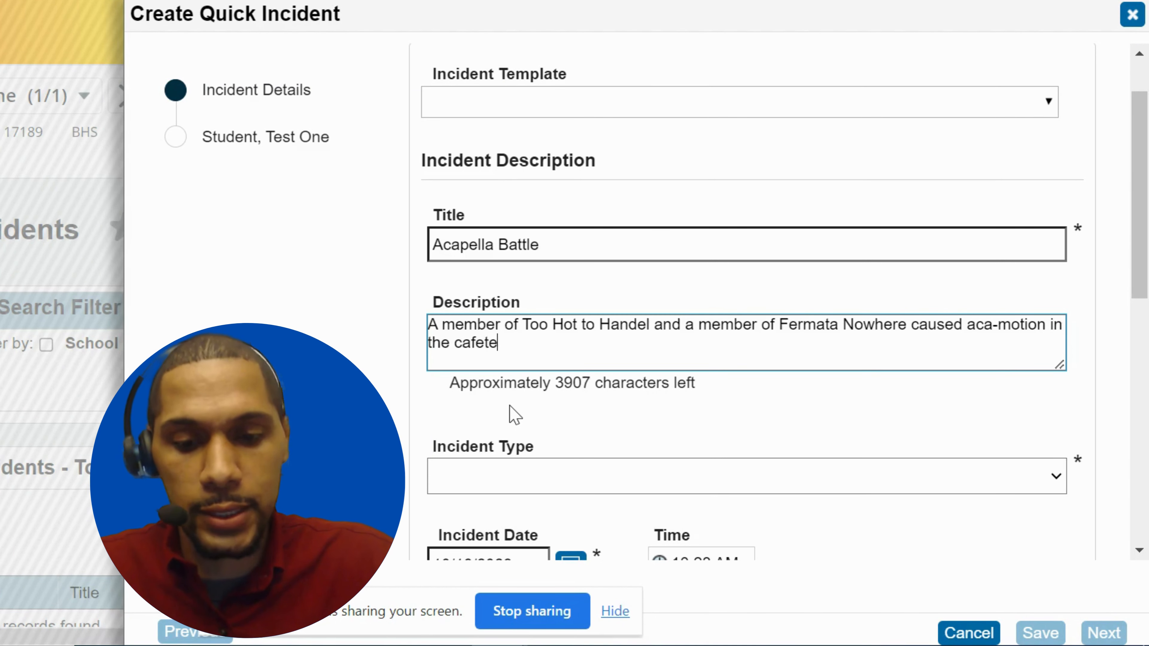
type("ria and now thet")
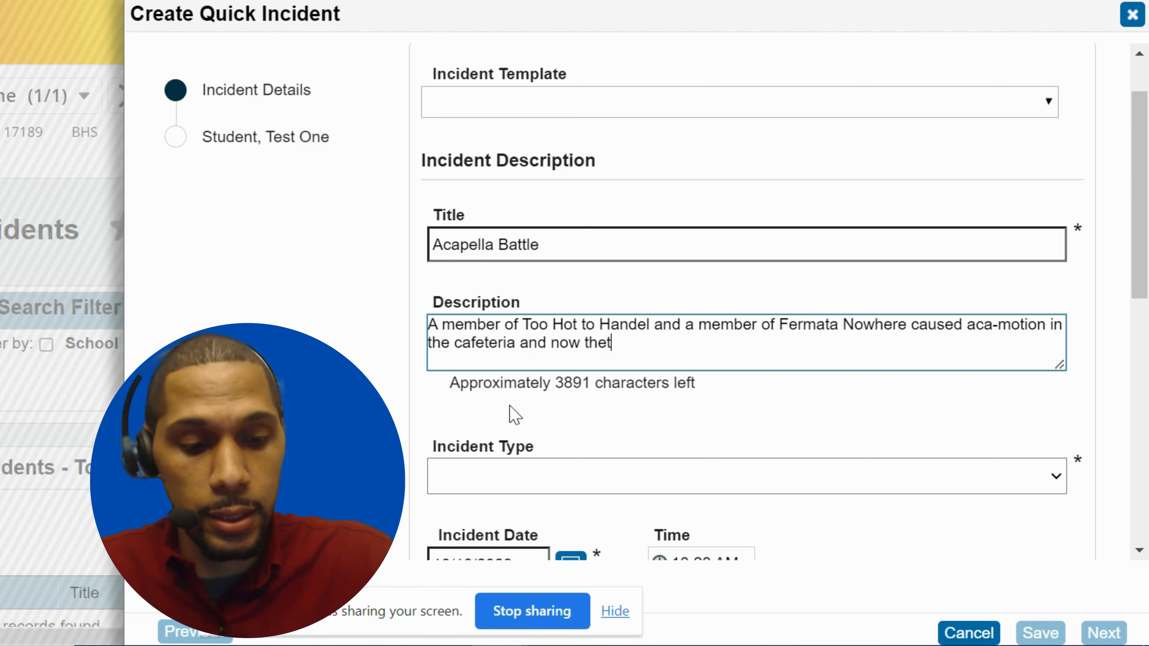
key("BackSpace")
type("y're in ")
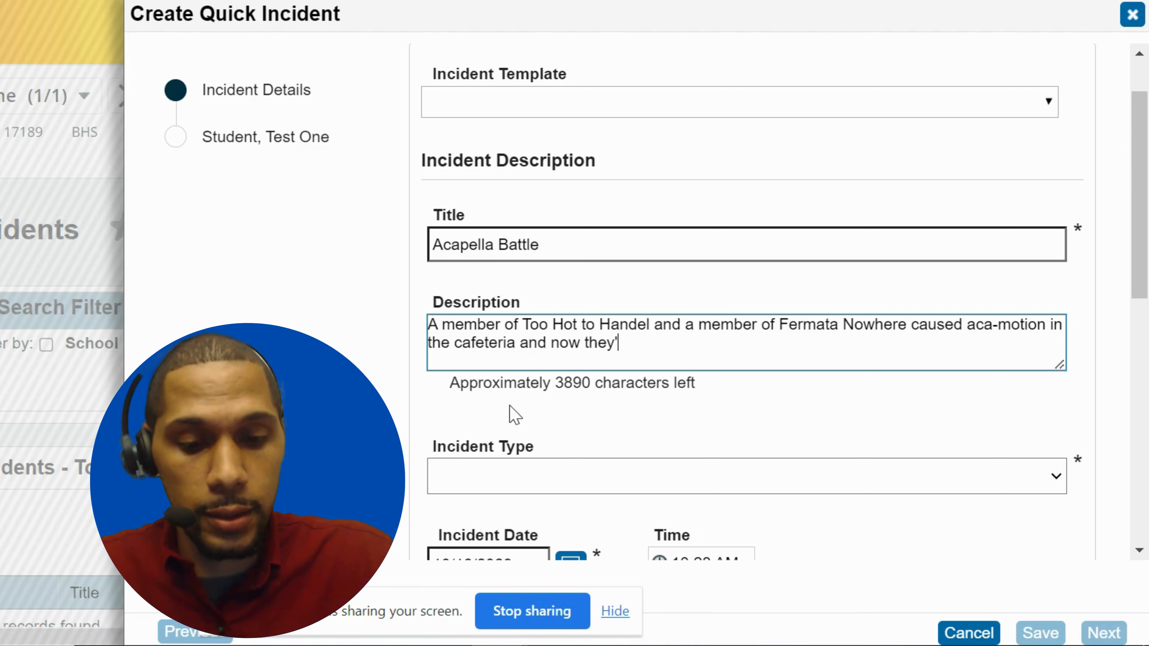
type("treble.")
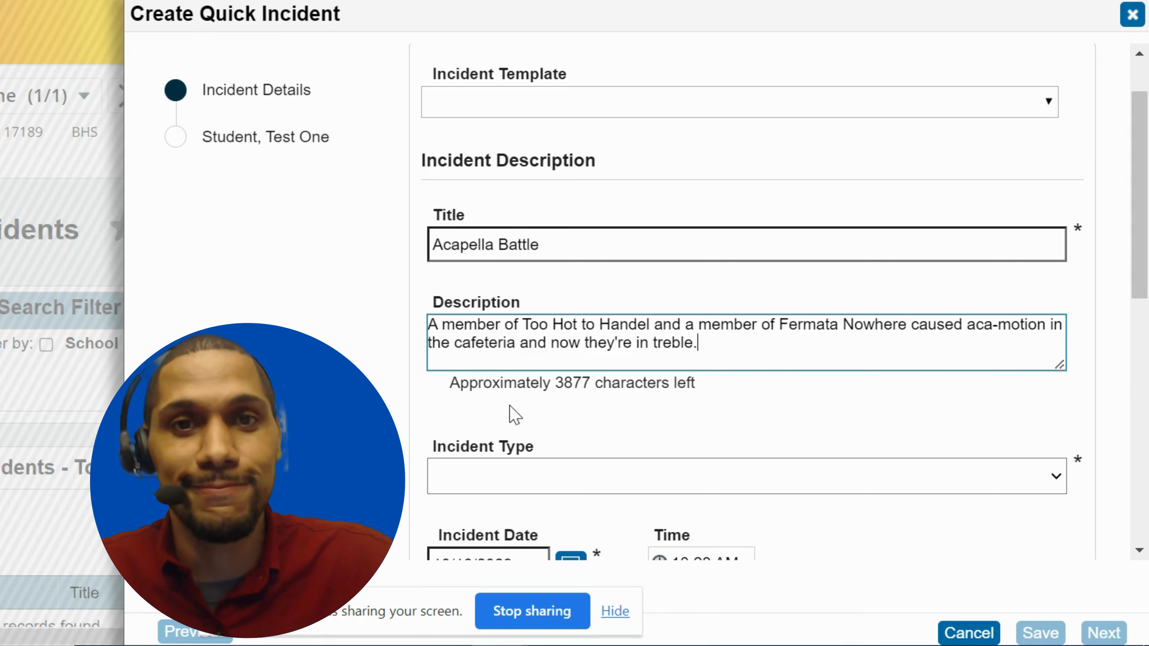
Set the incident type to Missouri State Reporting^.
scroll(515, 414, "down", 4)
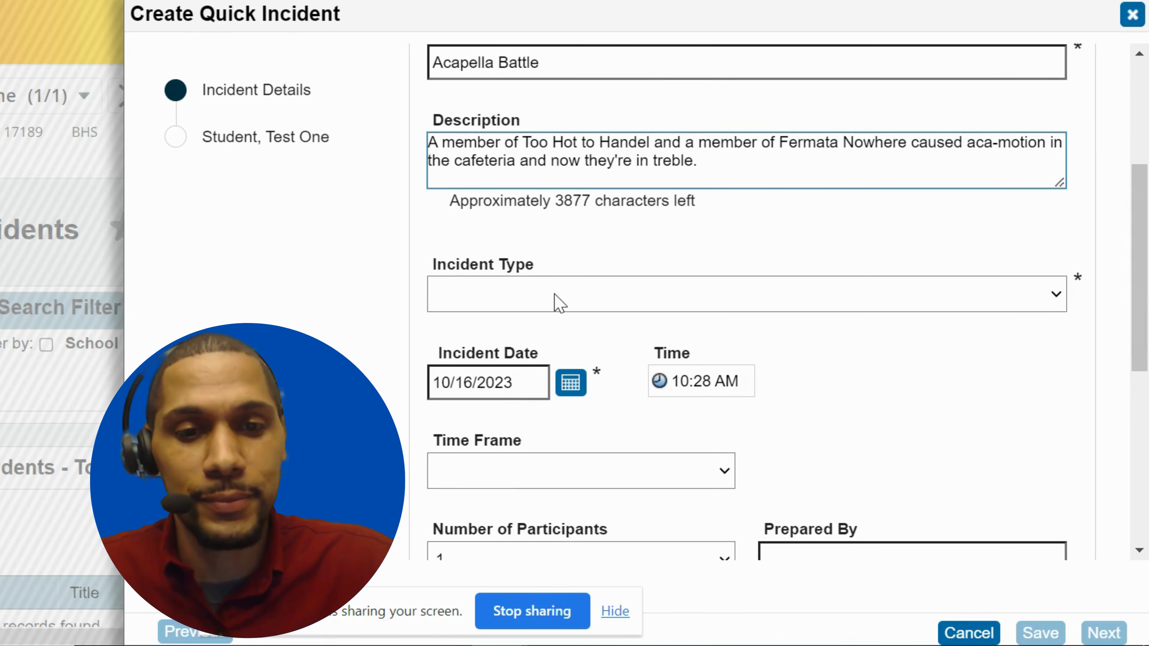
left_click(554, 294)
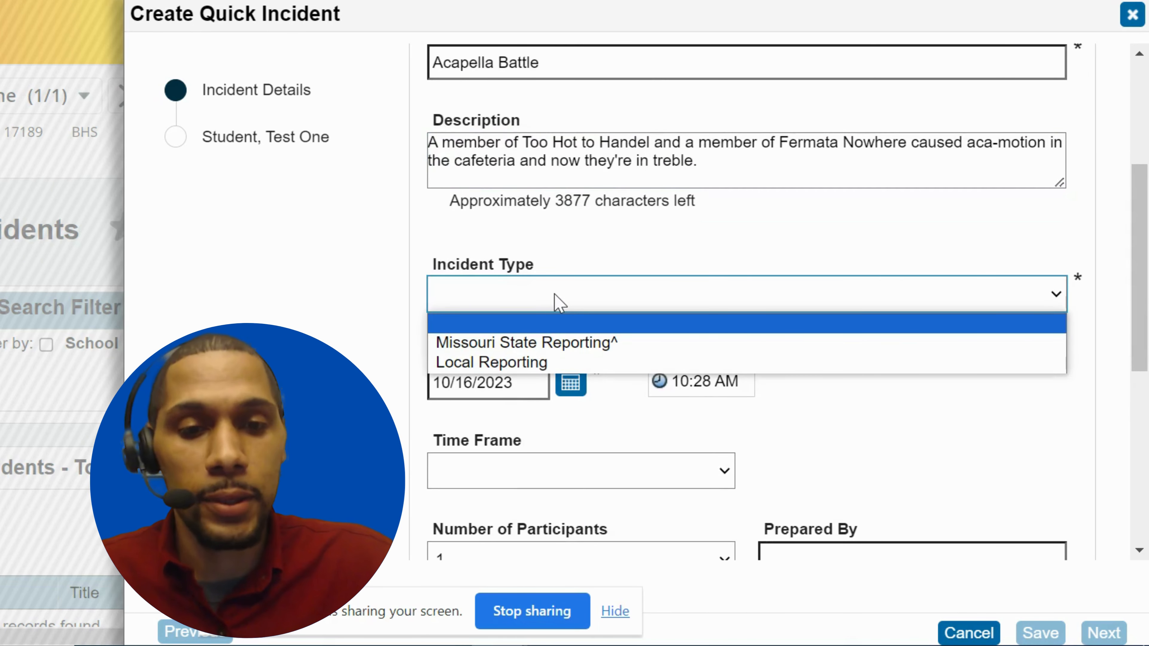
left_click(560, 345)
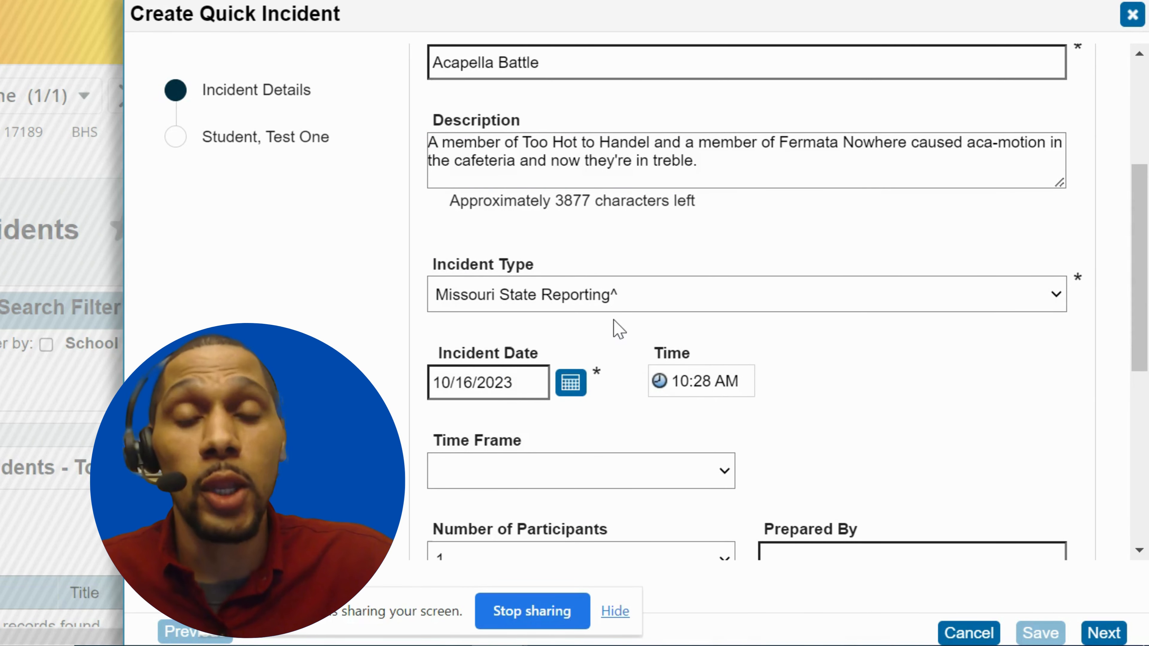
Set the incident's time frame to During School, 2nd Block, and its number of participants to 2.
scroll(618, 330, "down", 2)
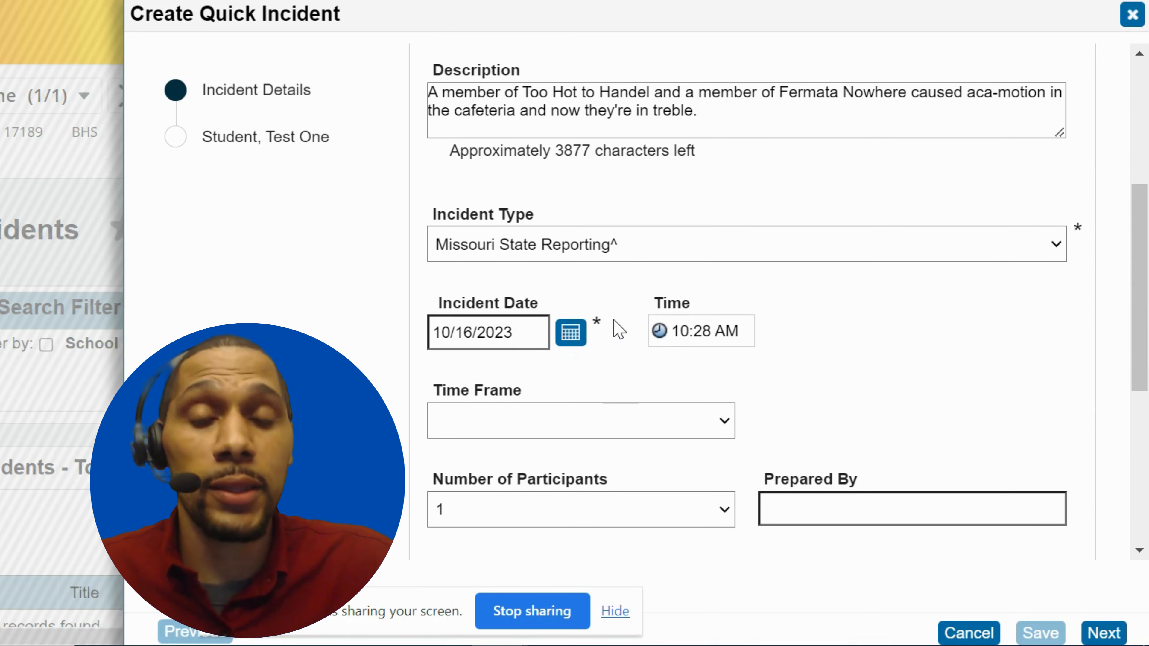
scroll(615, 321, "down", 1)
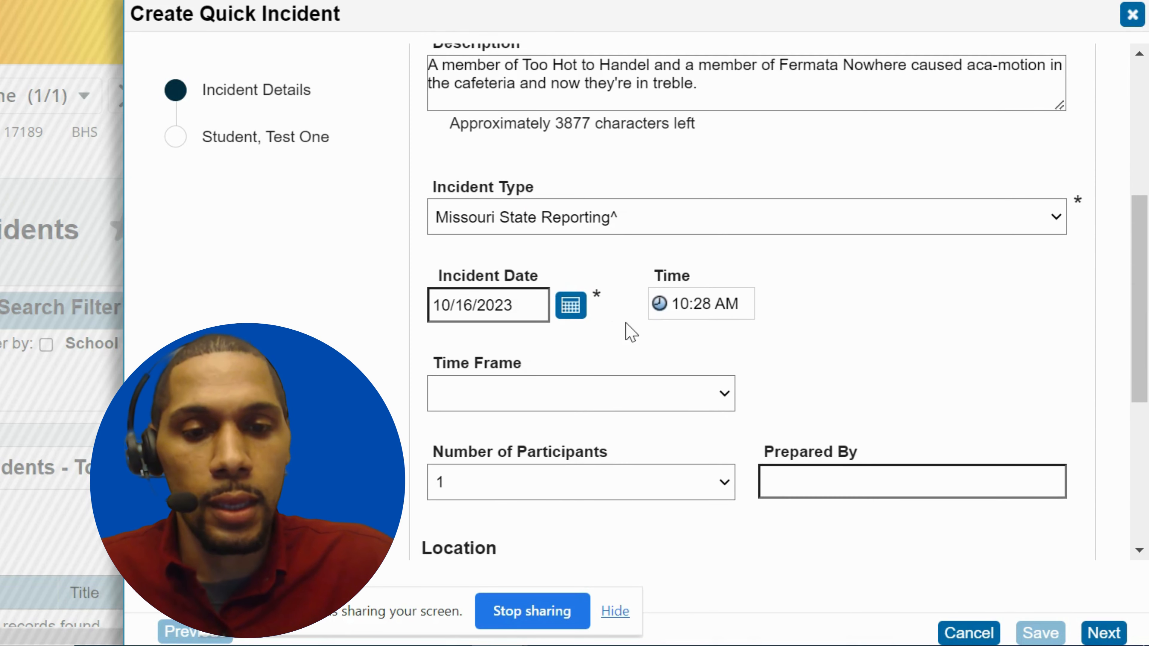
scroll(626, 322, "down", 3)
left_click(655, 309)
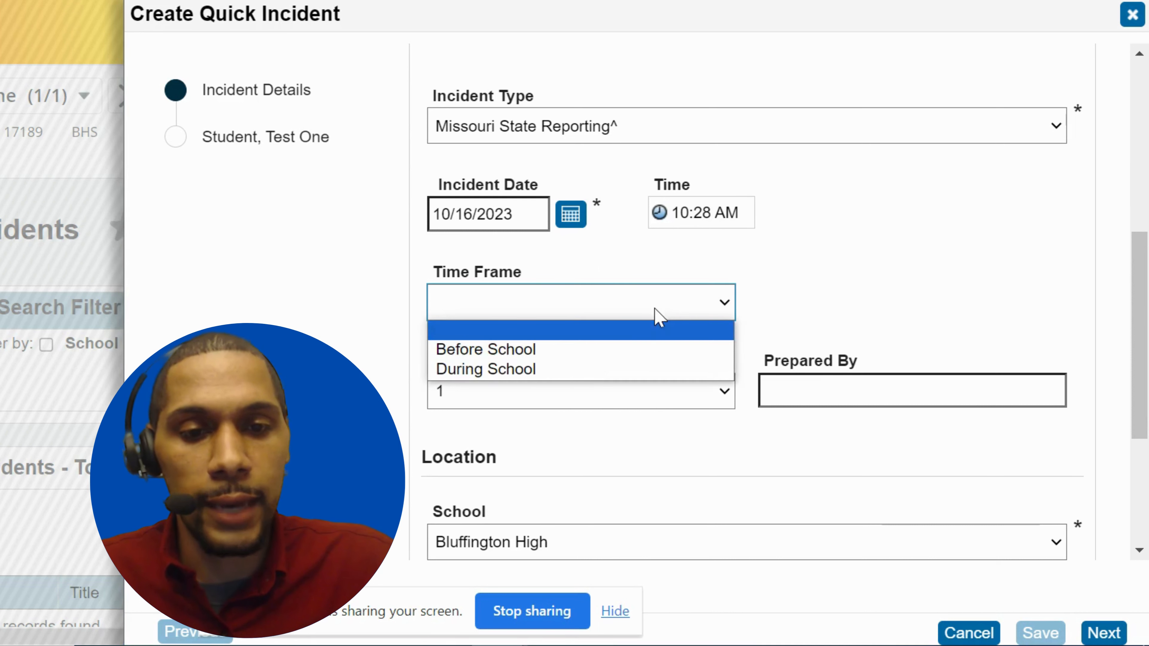
left_click(589, 369)
left_click(800, 309)
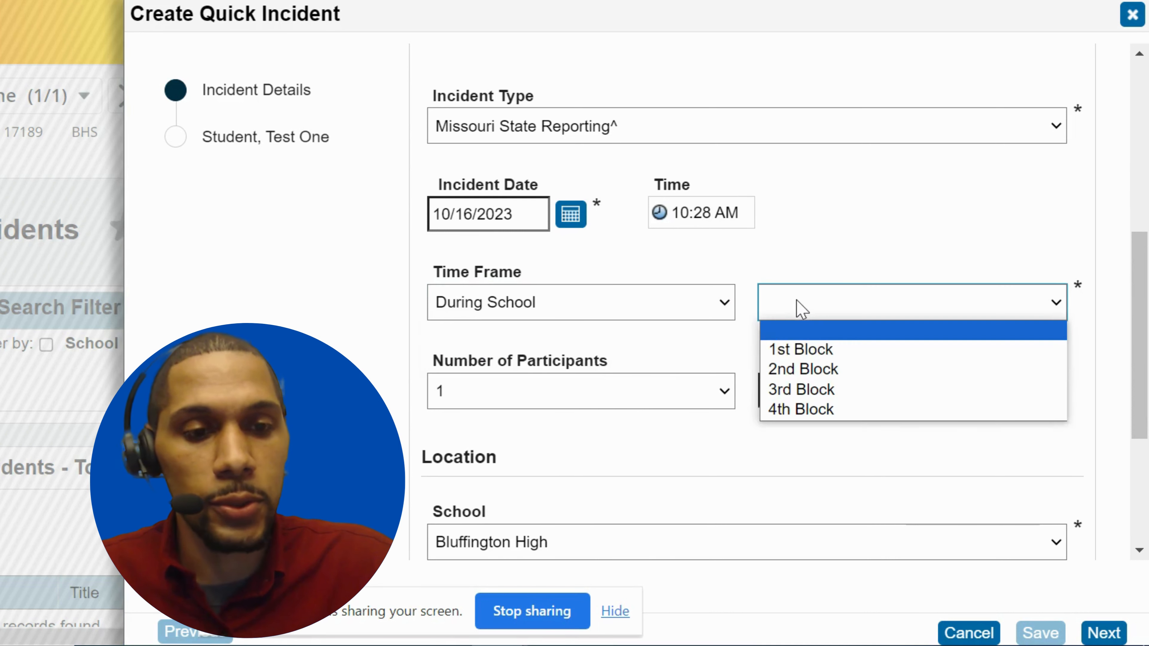
left_click(809, 369)
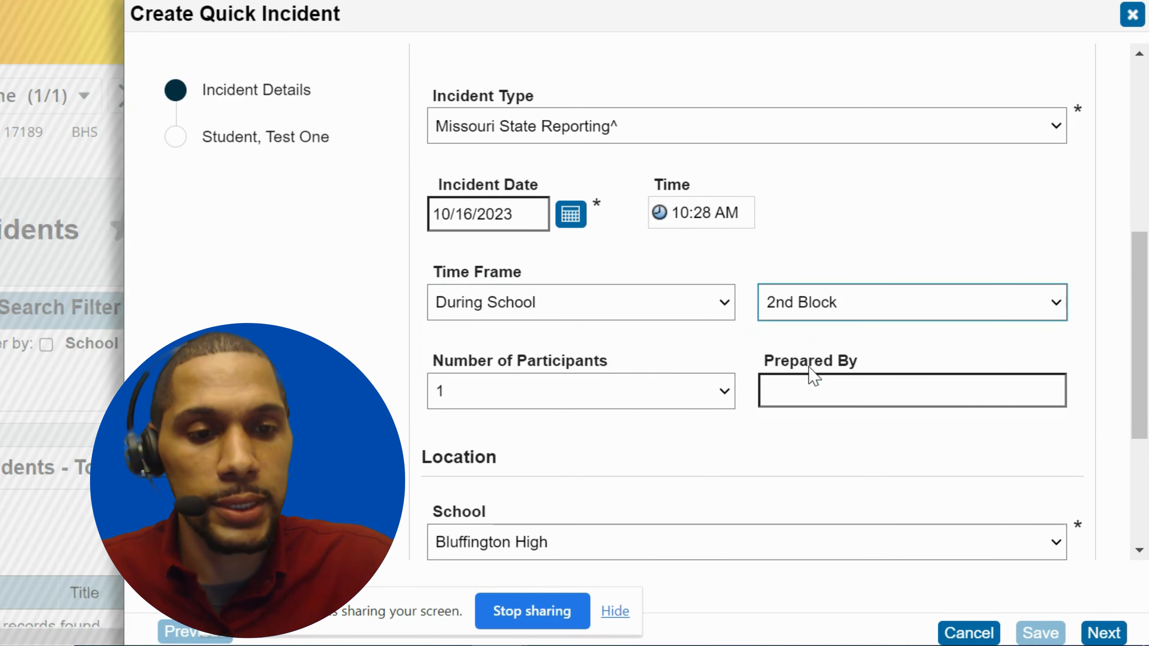
left_click(623, 385)
left_click(580, 460)
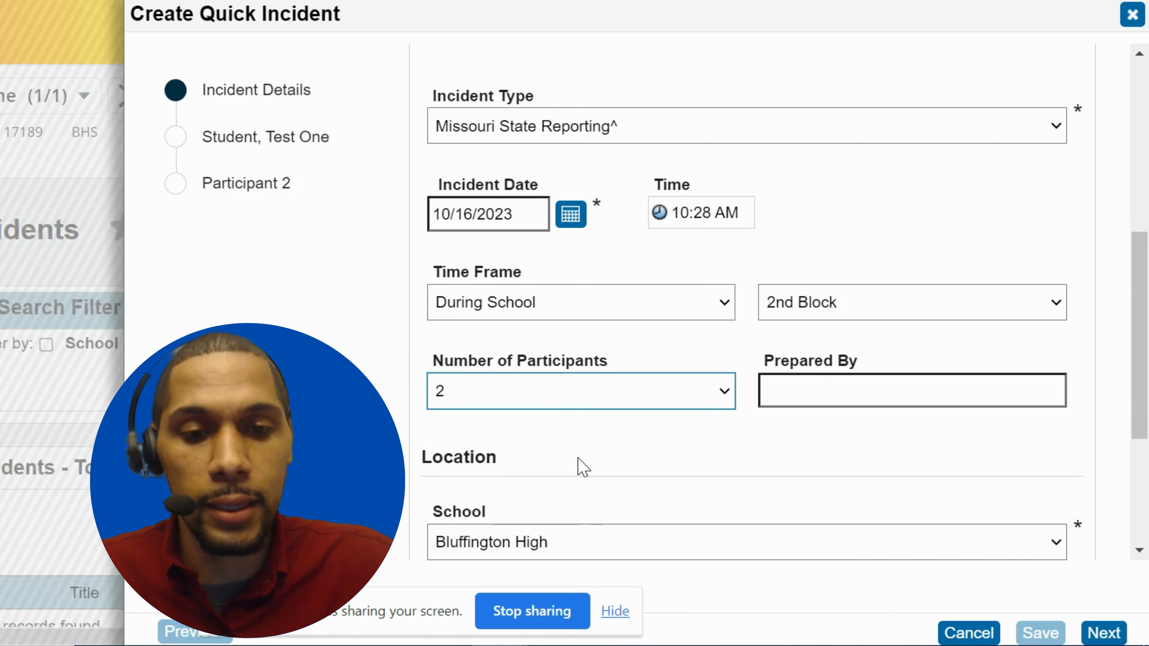
Set the incident's location to Cafeteria and continue to the first participant's details.
left_click(636, 448)
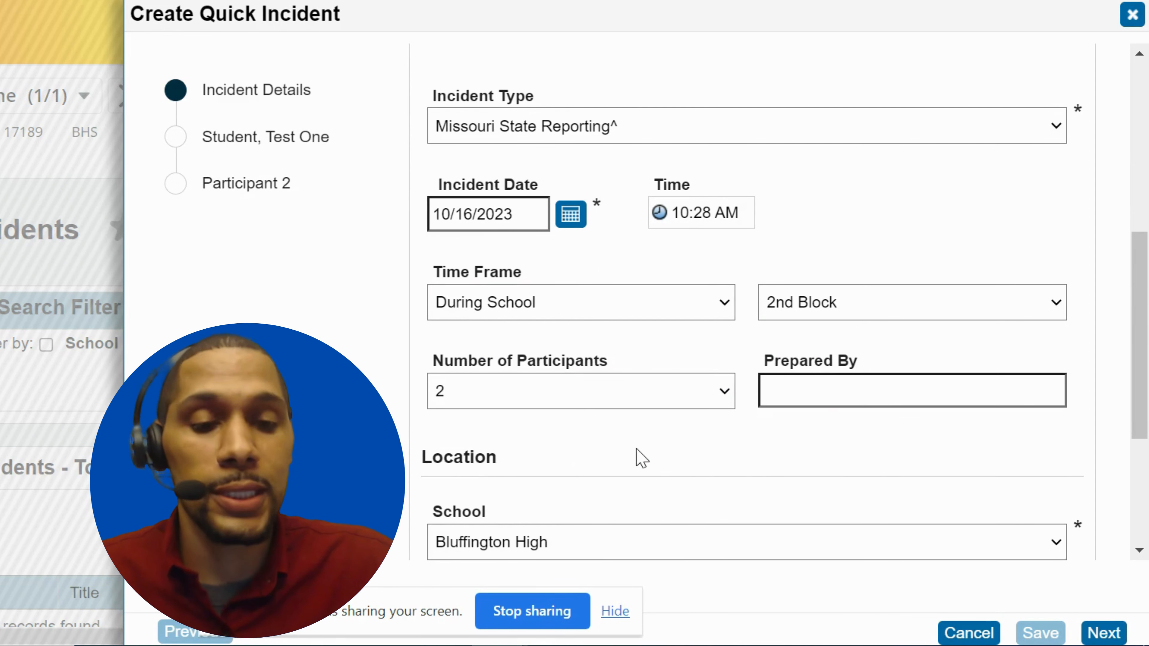
scroll(635, 448, "down", 5)
left_click(627, 382)
scroll(627, 382, "down", 1)
left_click(632, 391)
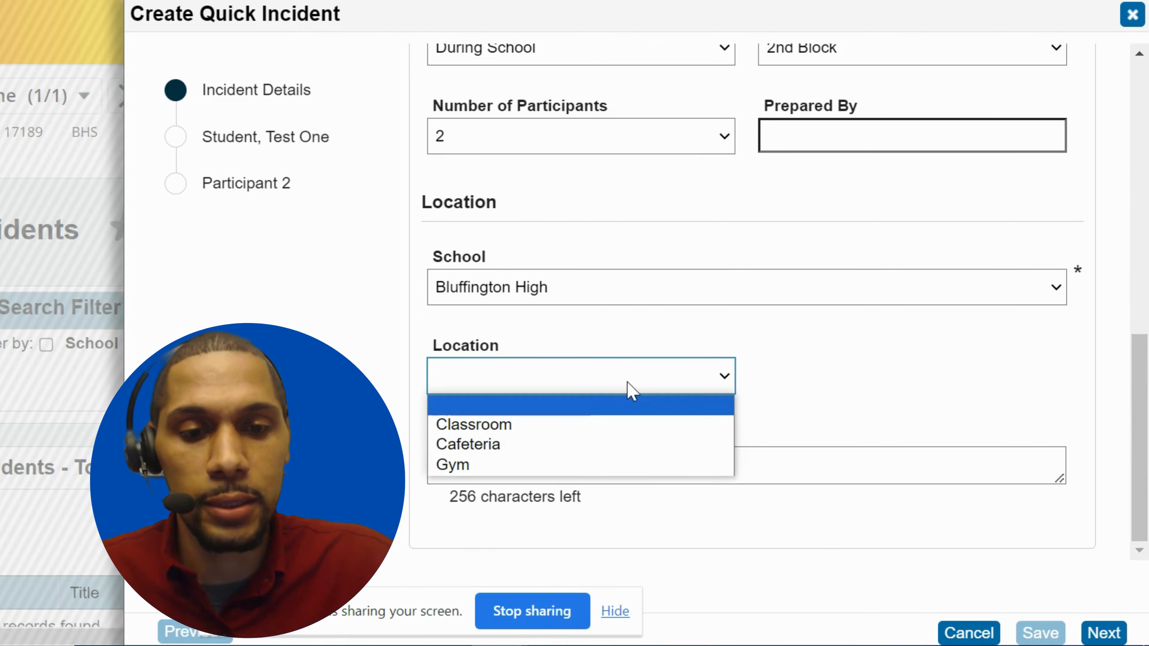
left_click(563, 439)
left_click(866, 389)
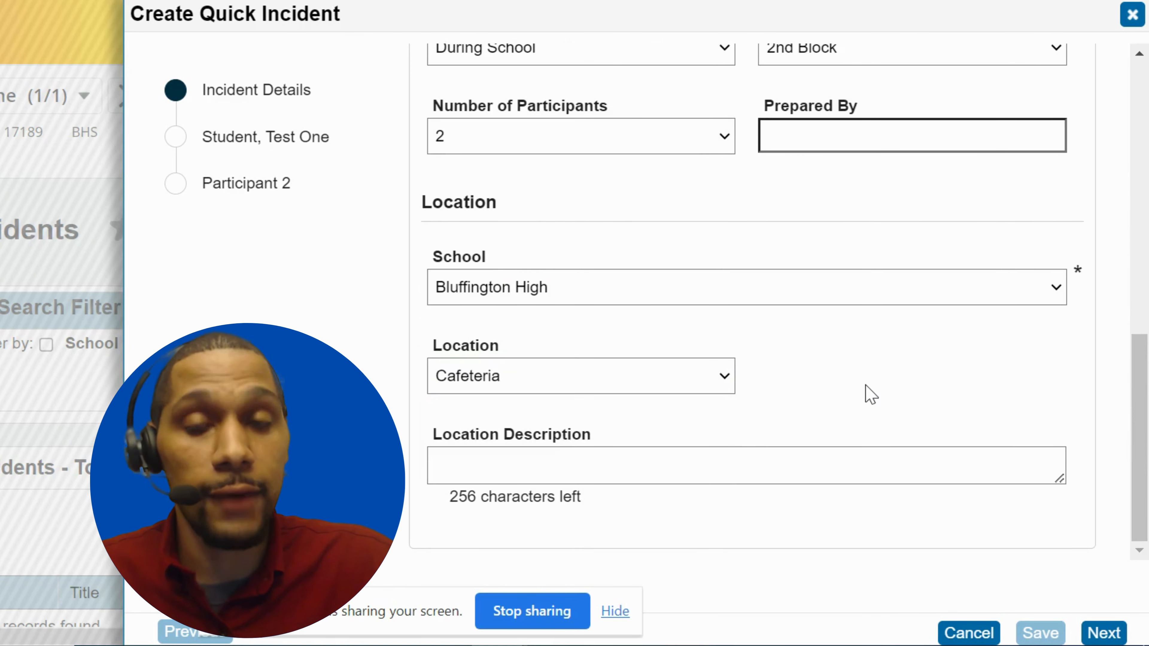
left_click(1104, 634)
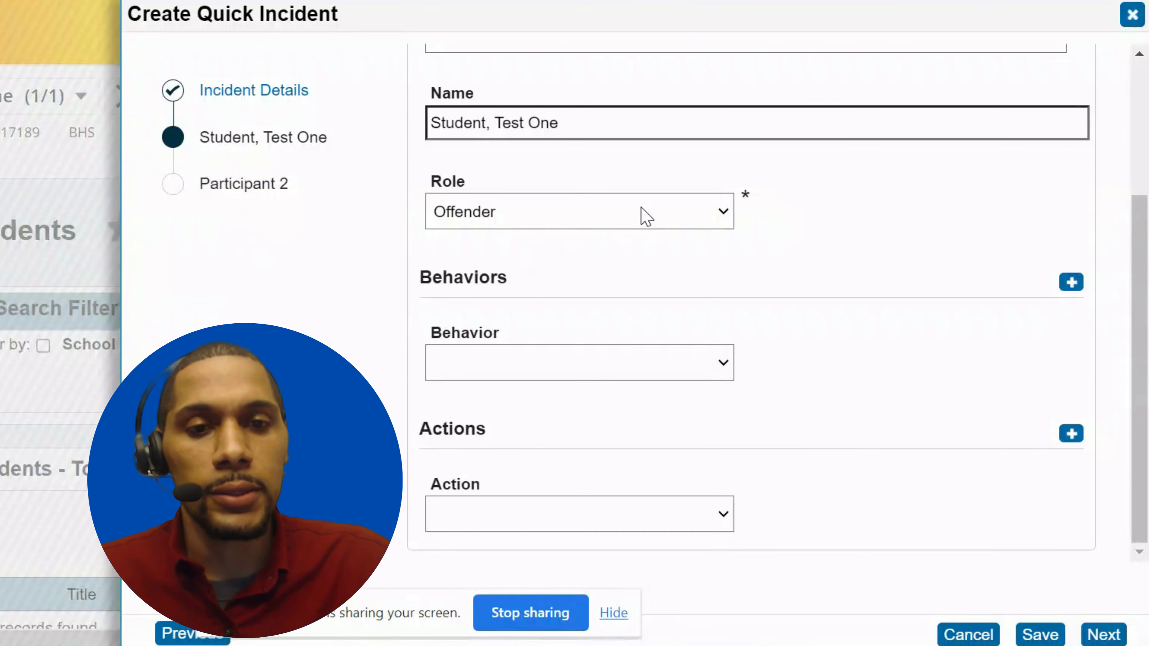
Review the participant type and role choices available for the first participant.
scroll(641, 216, "up", 2)
left_click(635, 144)
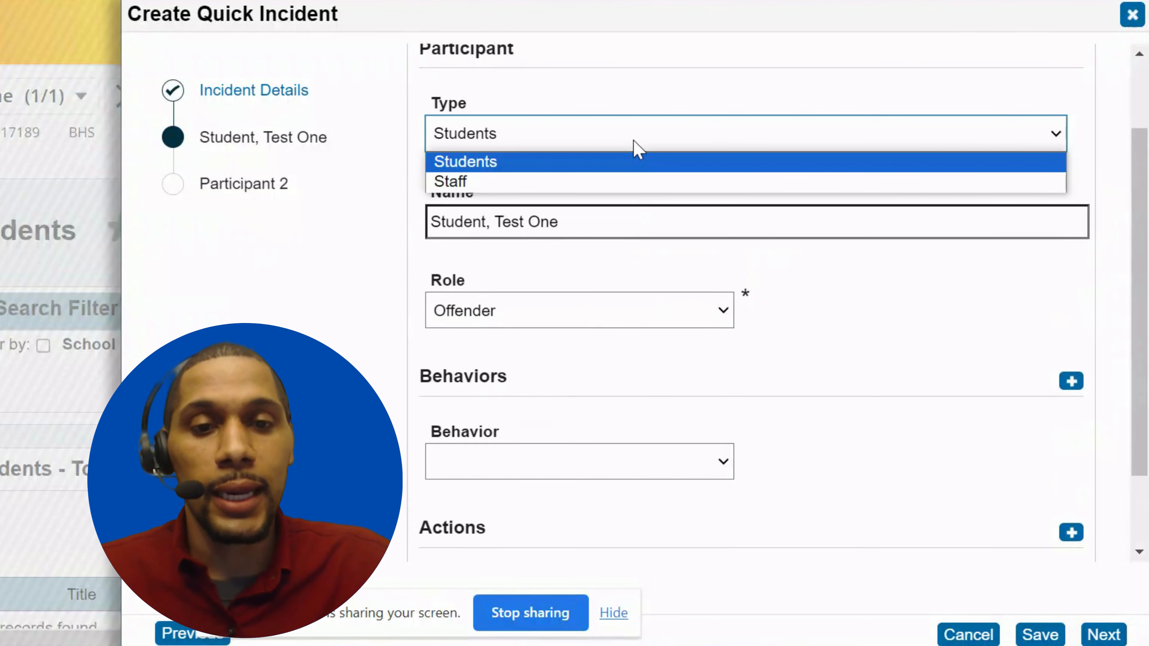
left_click(634, 144)
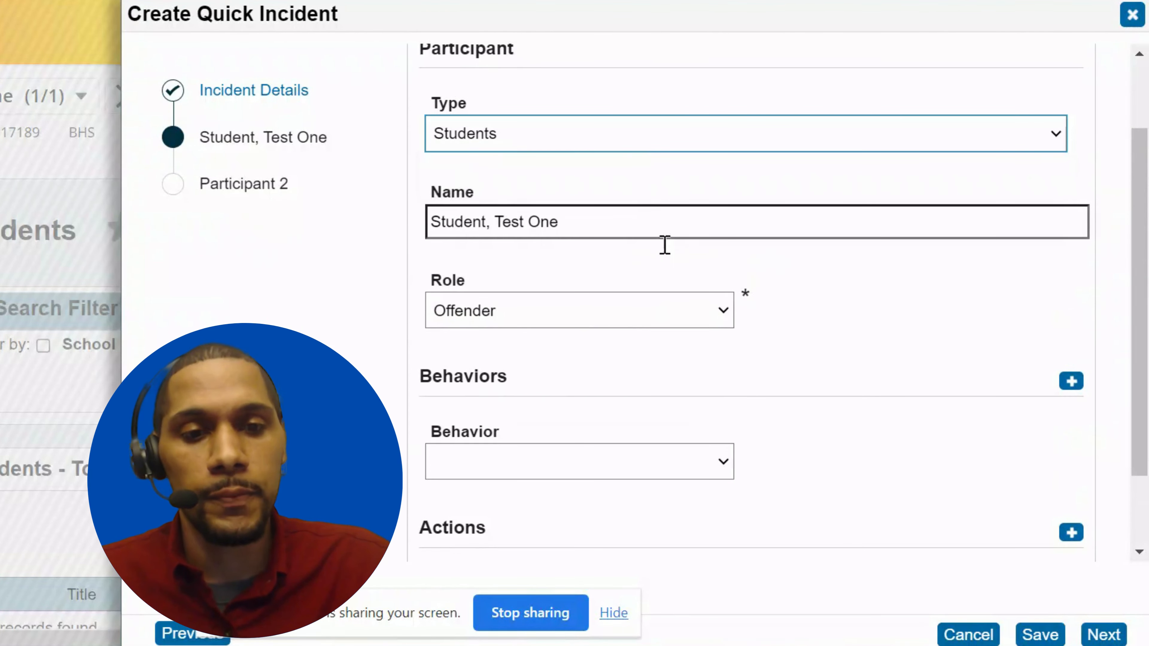
key("Tab")
scroll(674, 277, "down", 1)
scroll(680, 286, "down", 1)
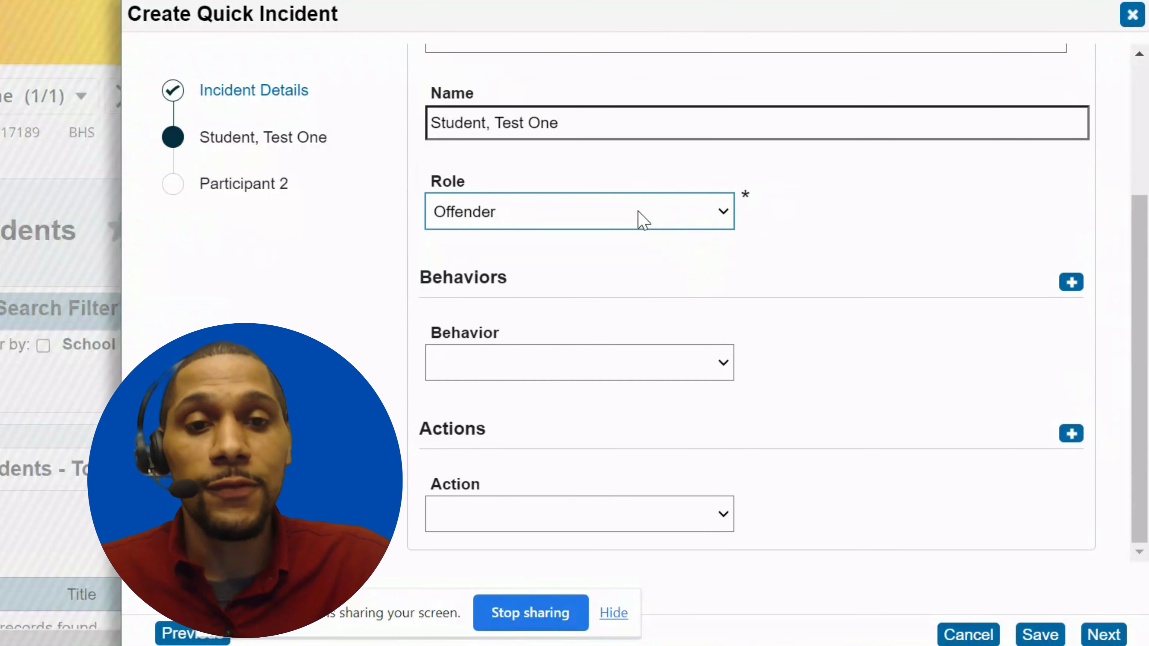
left_click(642, 220)
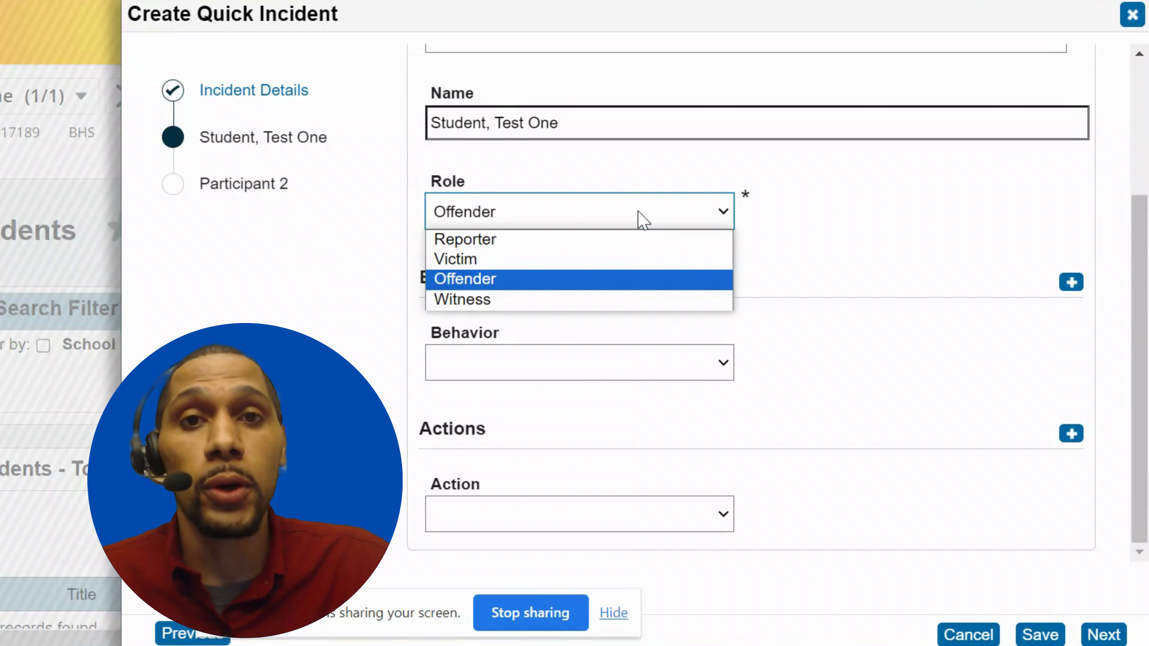
left_click(641, 219)
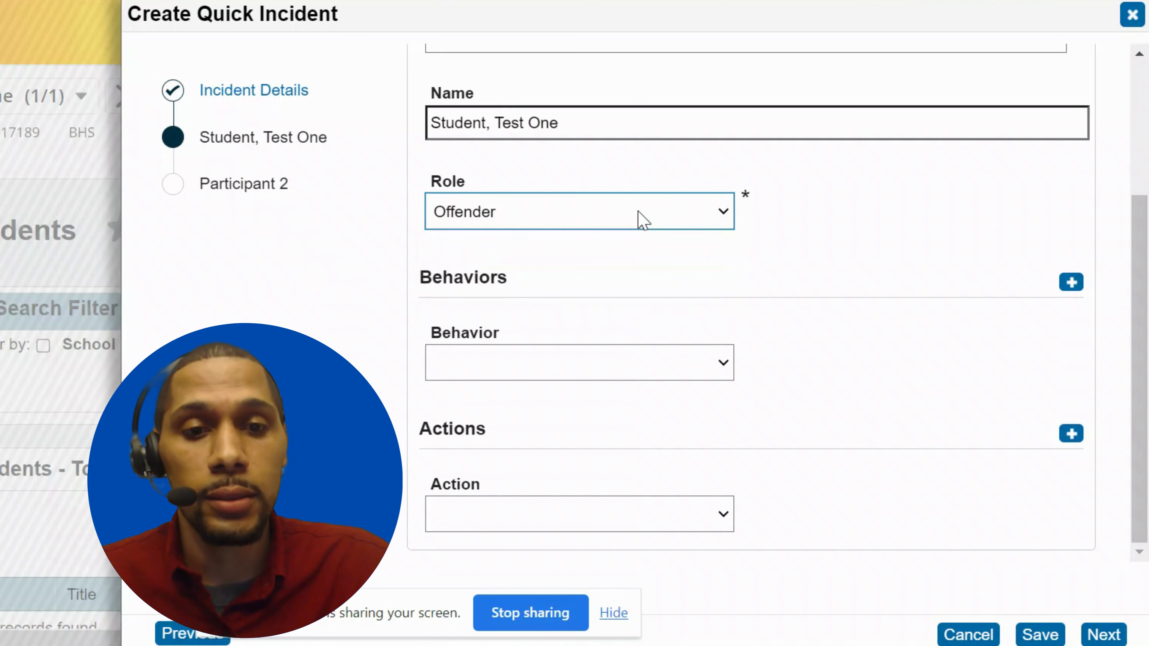
left_click(714, 268)
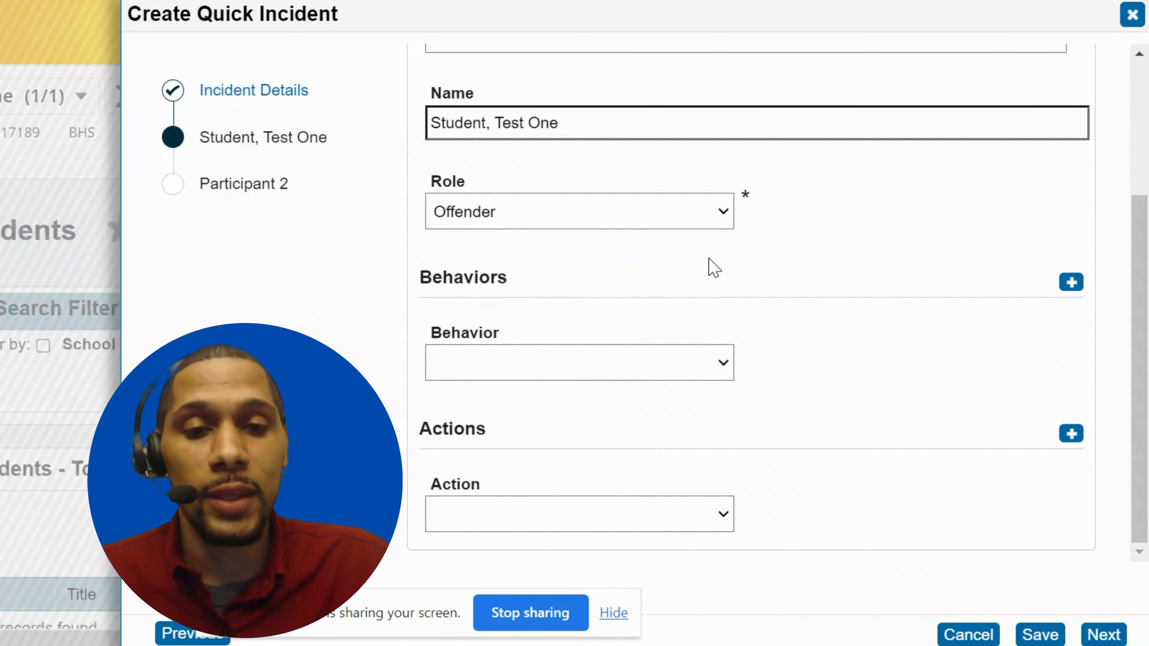
Set the first participant's behavior to Acapella Battle.
left_click(693, 362)
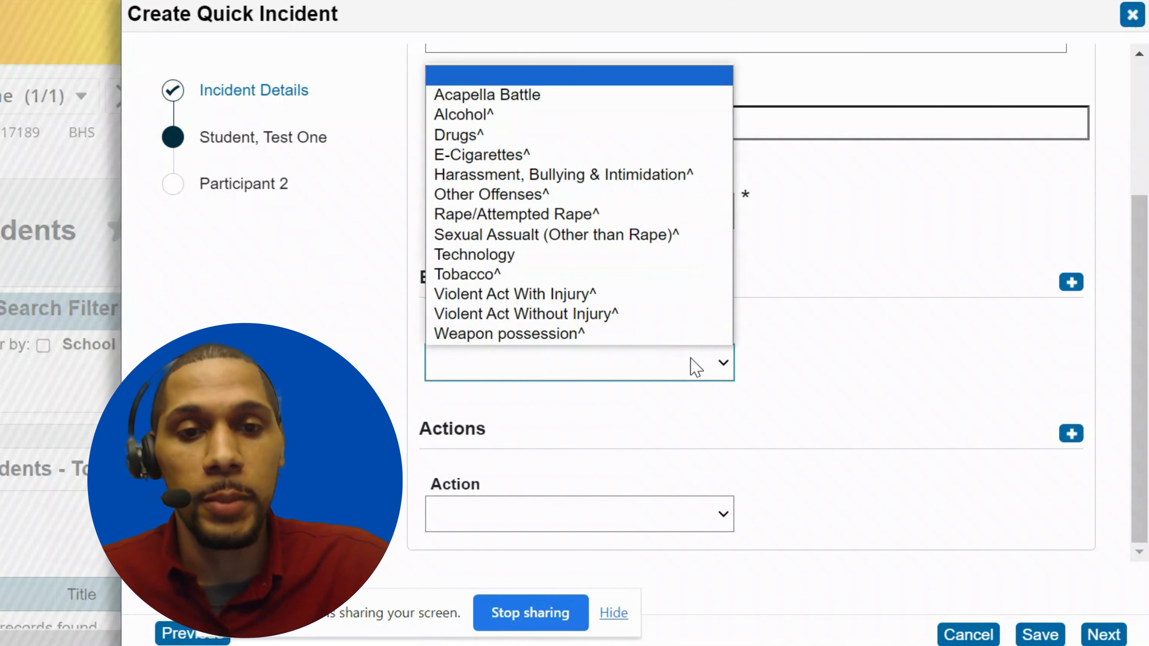
left_click(531, 99)
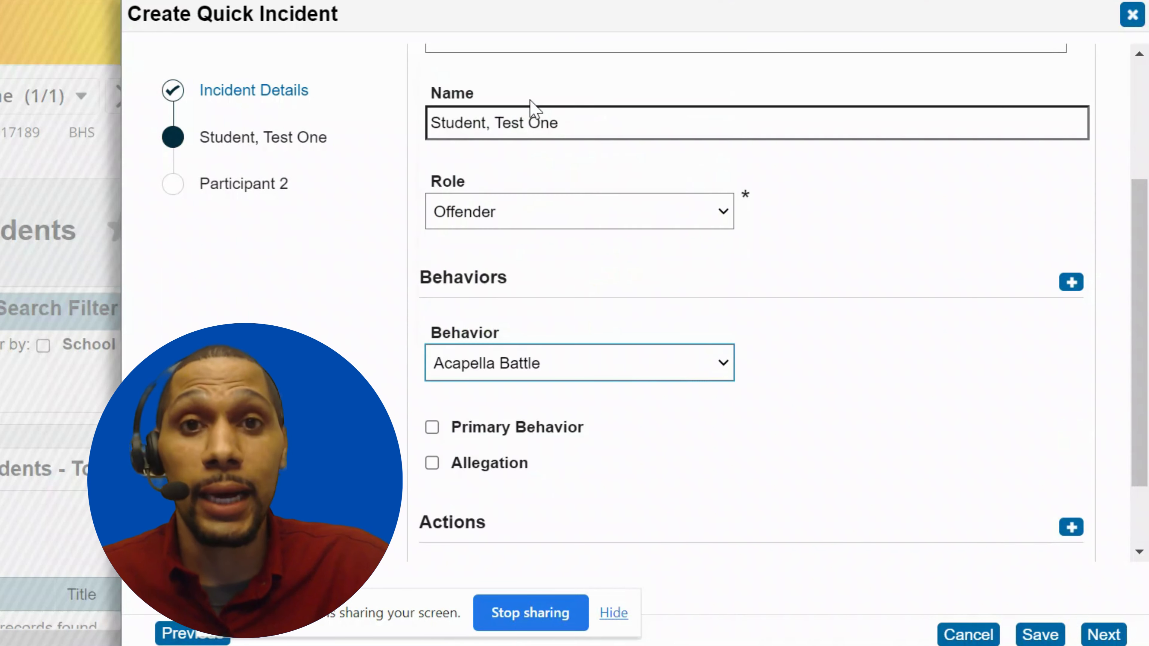
left_click(816, 362)
Assign the In-School, Suspension^ action to the first participant.
scroll(818, 362, "down", 2)
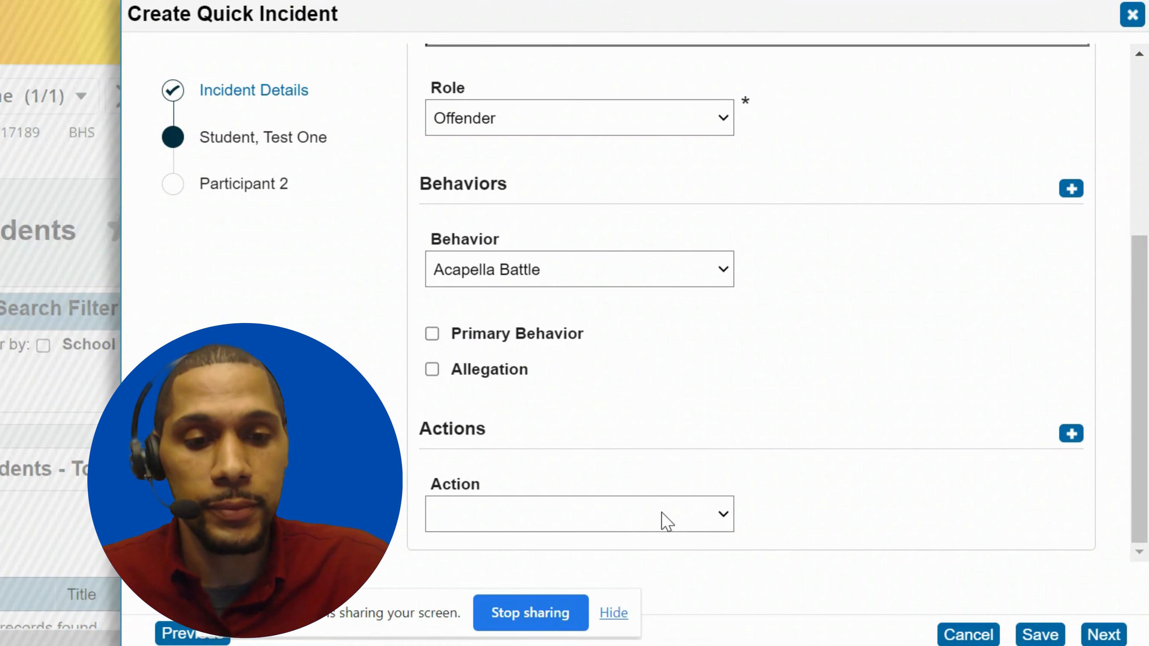
left_click(662, 521)
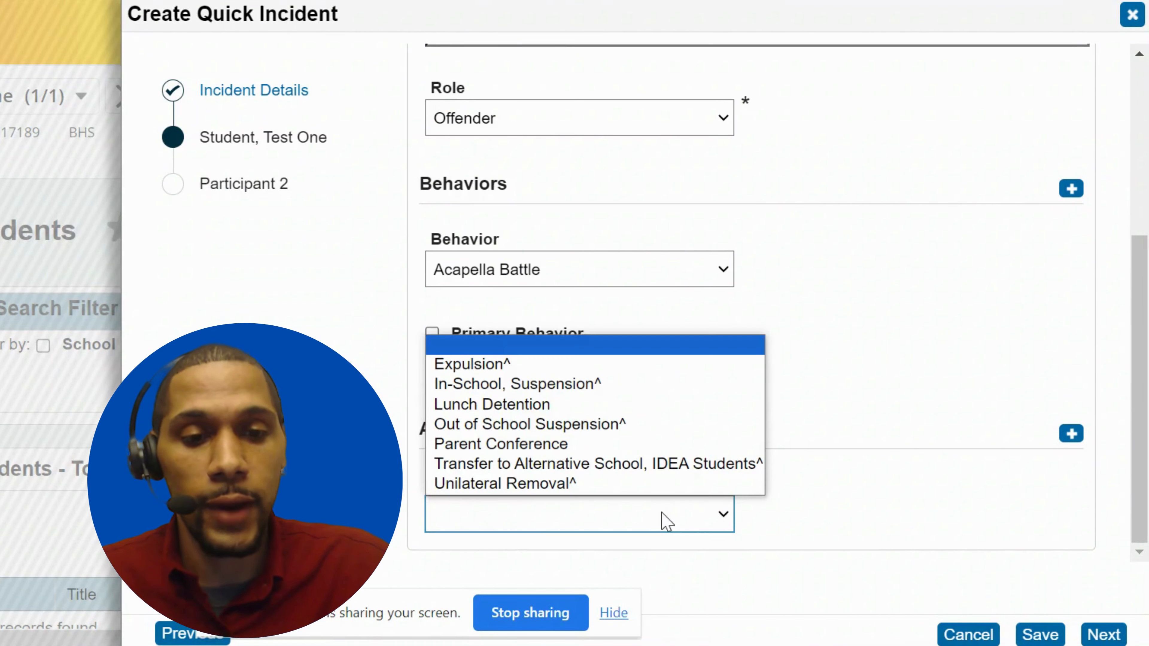
left_click(543, 390)
left_click(646, 408)
scroll(646, 409, "down", 4)
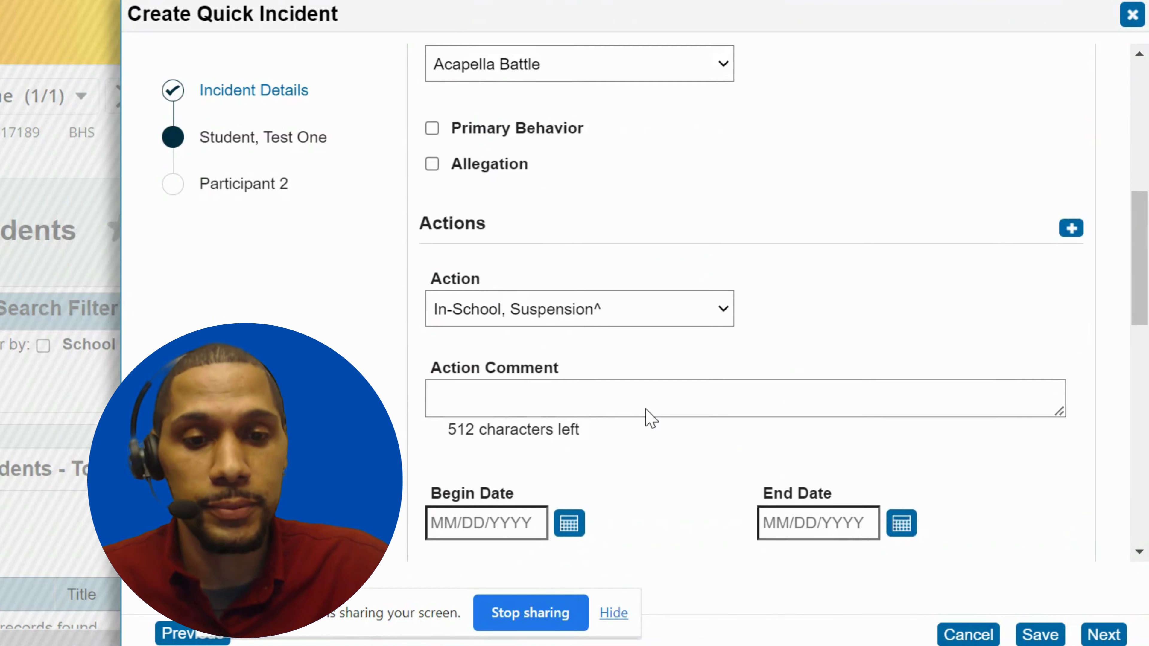
Set the suspension's begin date to 10/17/2023 and its end date to 10/19/2023.
scroll(646, 409, "down", 2)
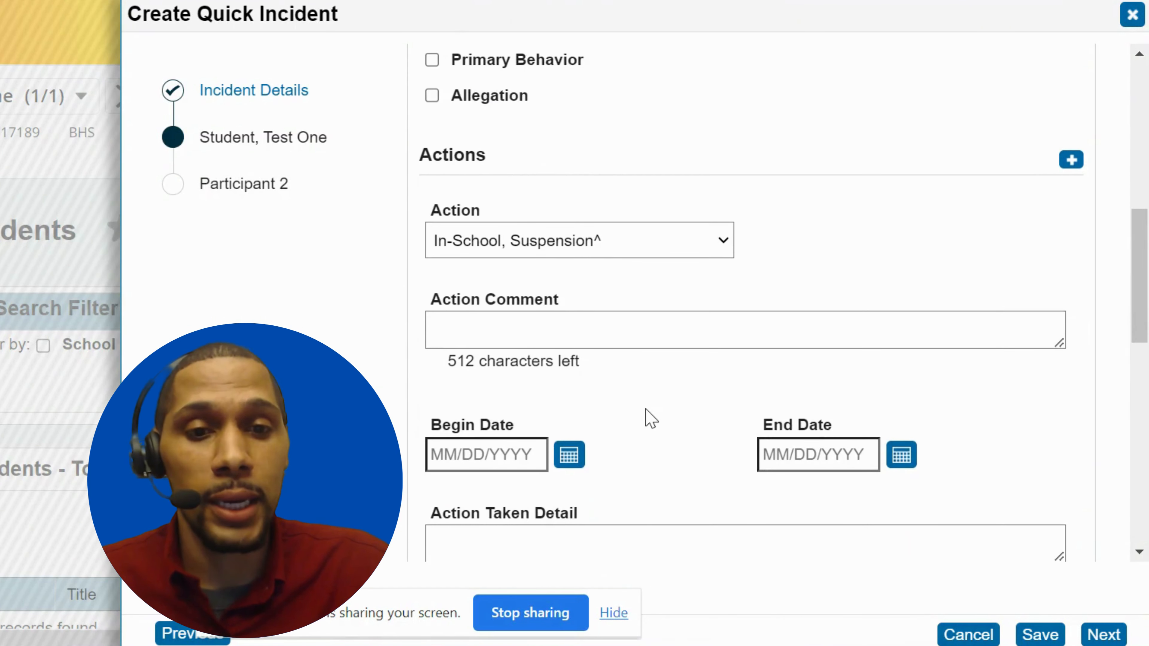
scroll(657, 358, "down", 1)
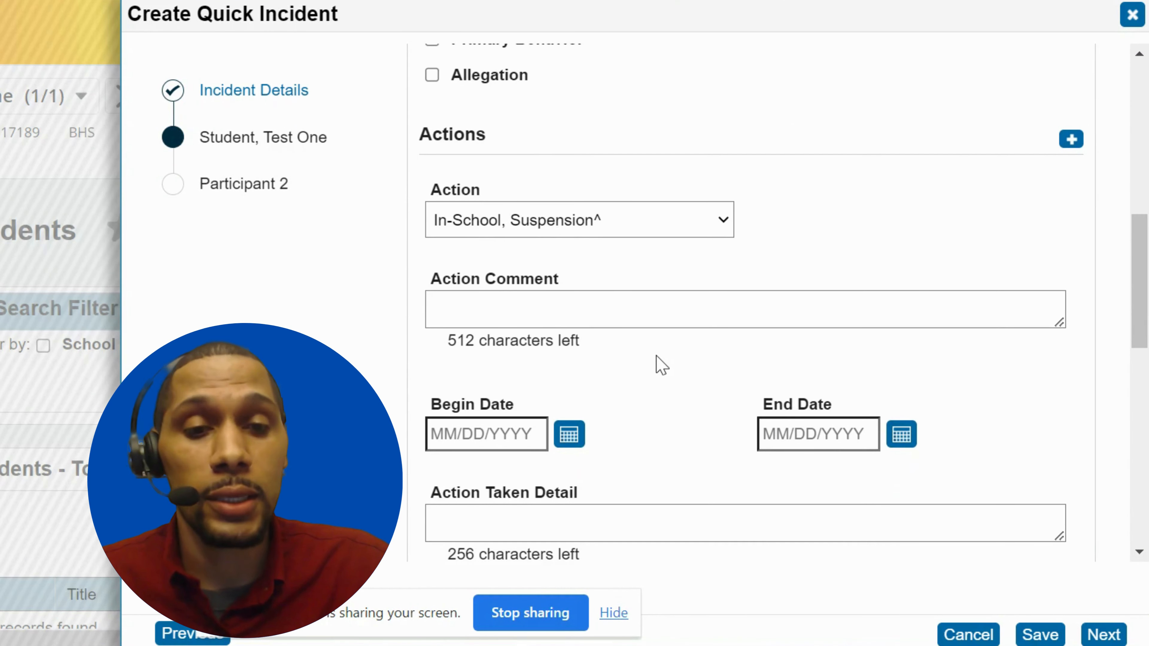
scroll(661, 365, "down", 4)
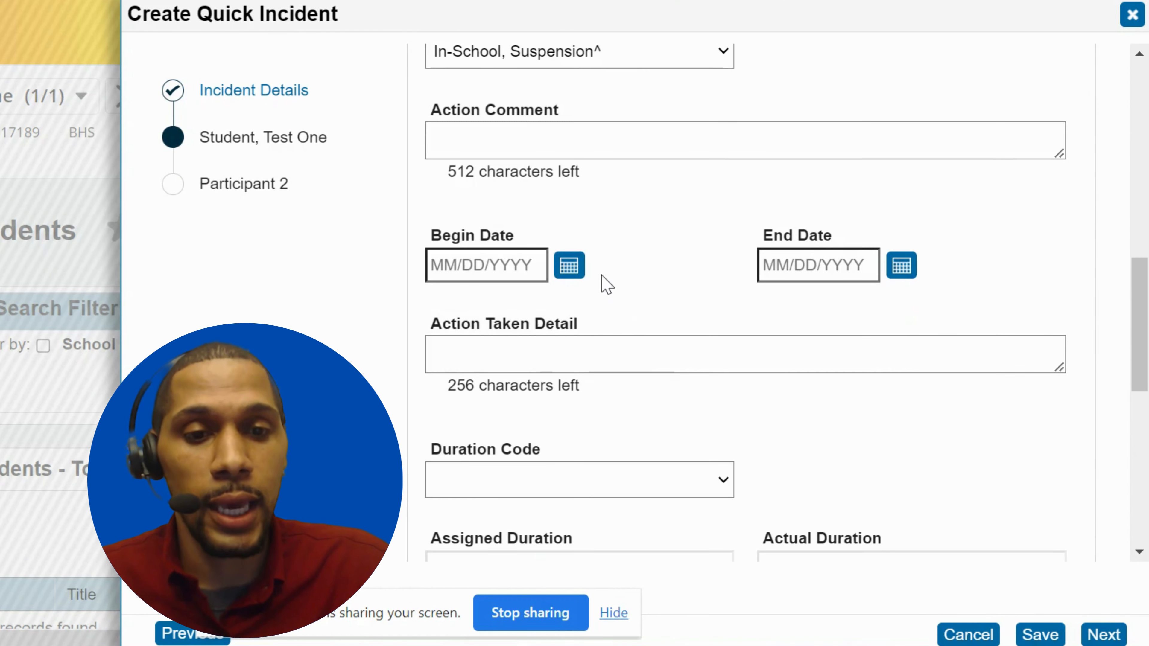
left_click(574, 271)
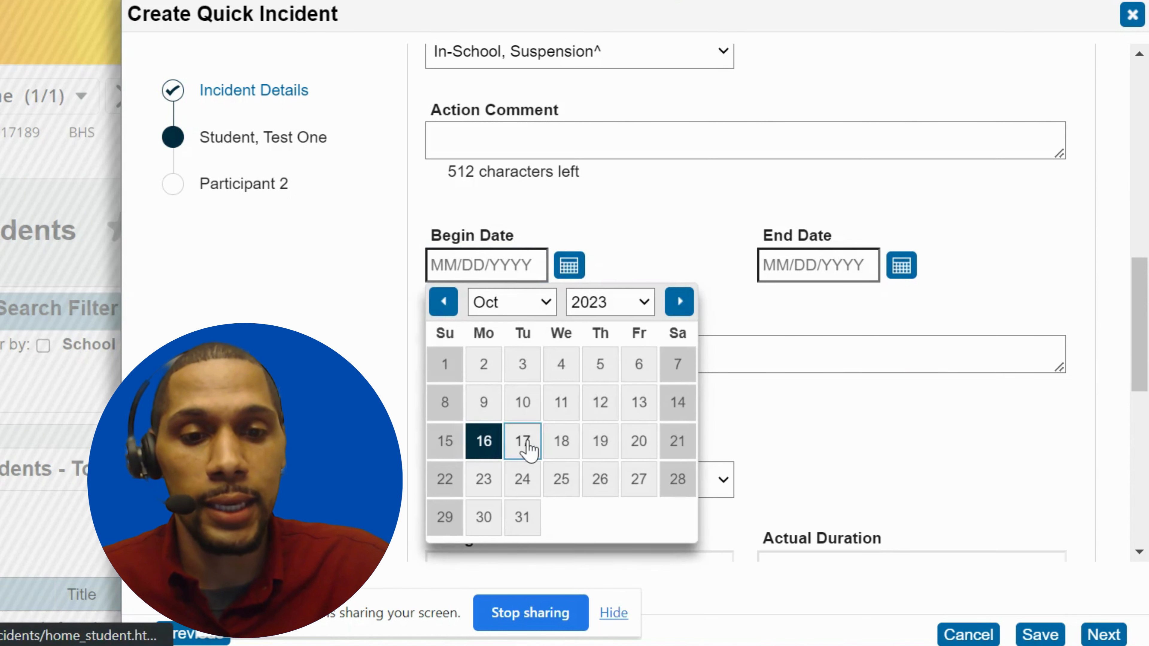
left_click(525, 448)
left_click(900, 265)
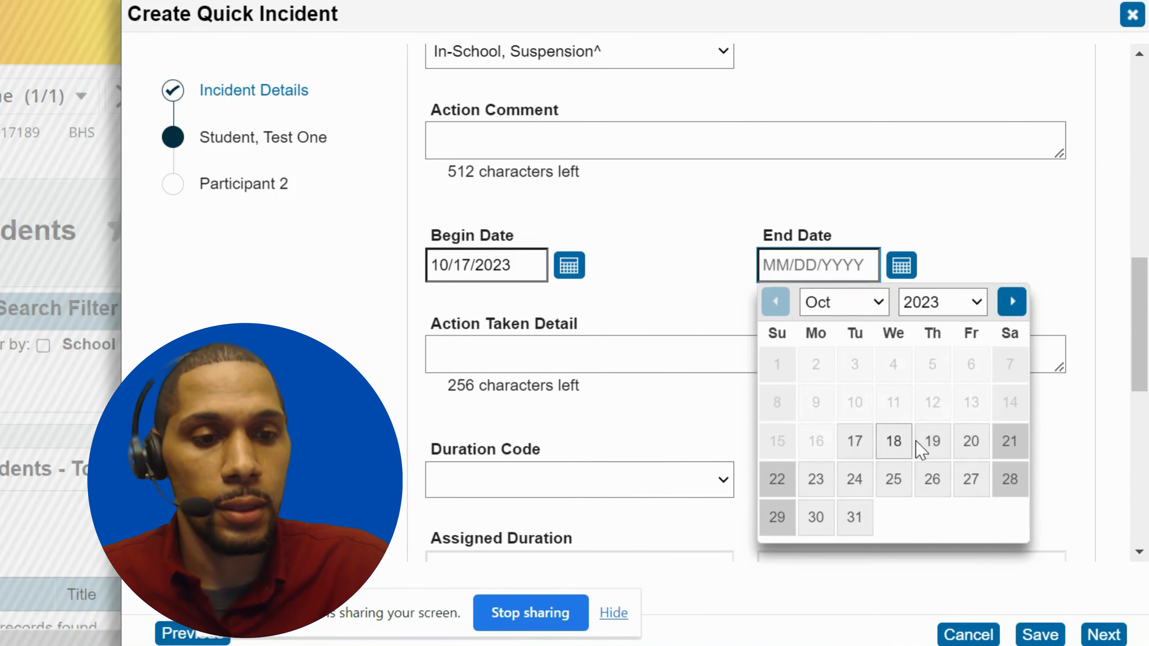
left_click(933, 440)
Set the suspension's duration code to 3 Consecutive Days^.
scroll(687, 416, "down", 4)
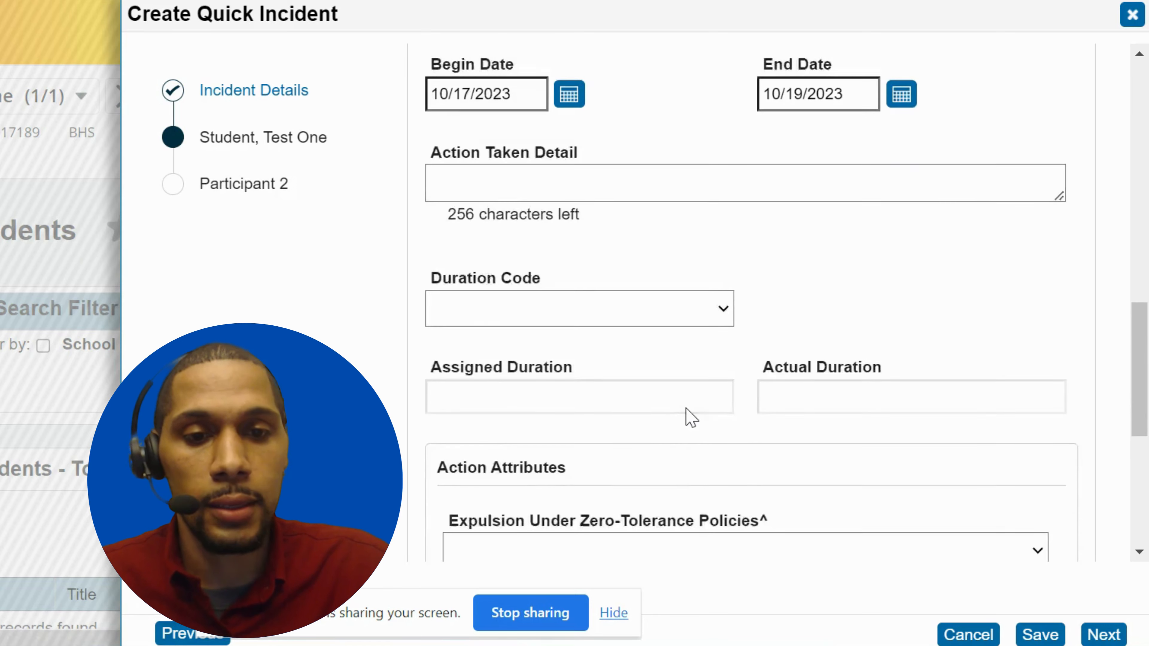
left_click(648, 285)
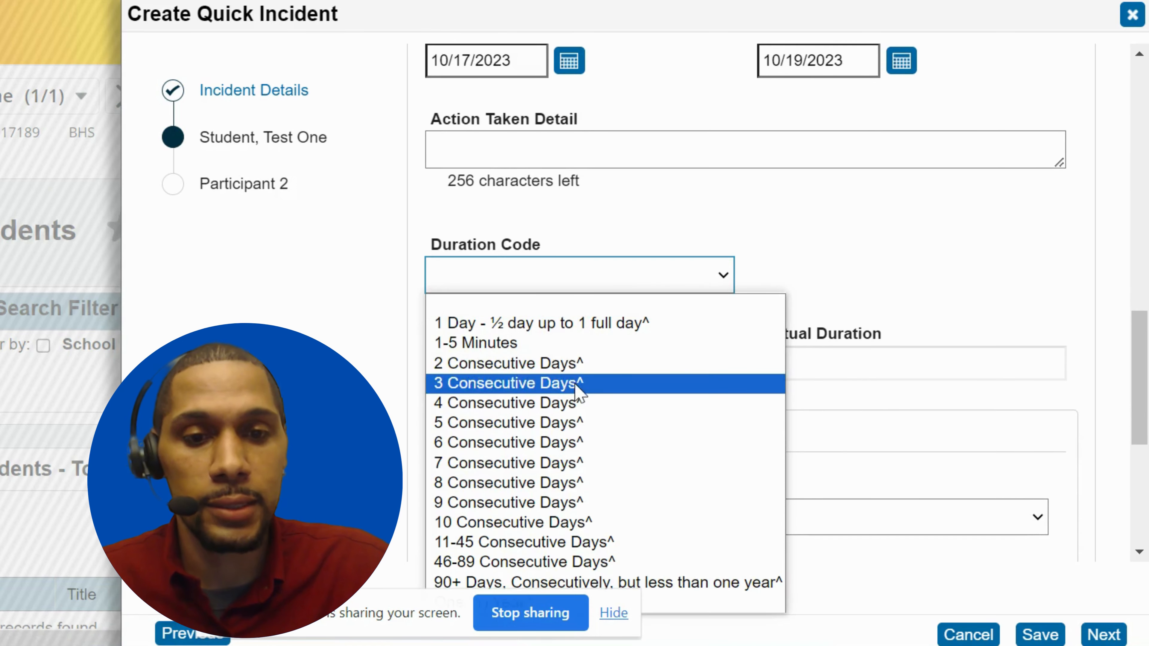
left_click(588, 384)
left_click(855, 296)
Look over the remaining duration and action attribute fields and continue to the second participant's details.
scroll(853, 292, "down", 4)
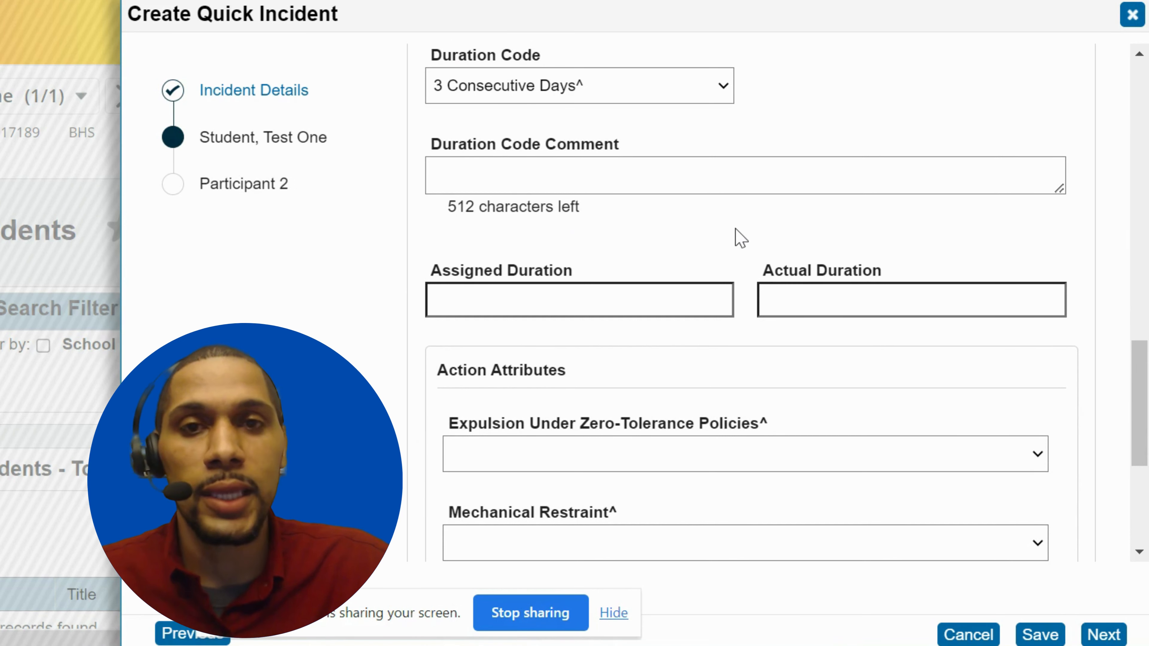
scroll(741, 237, "down", 1)
scroll(741, 238, "down", 2)
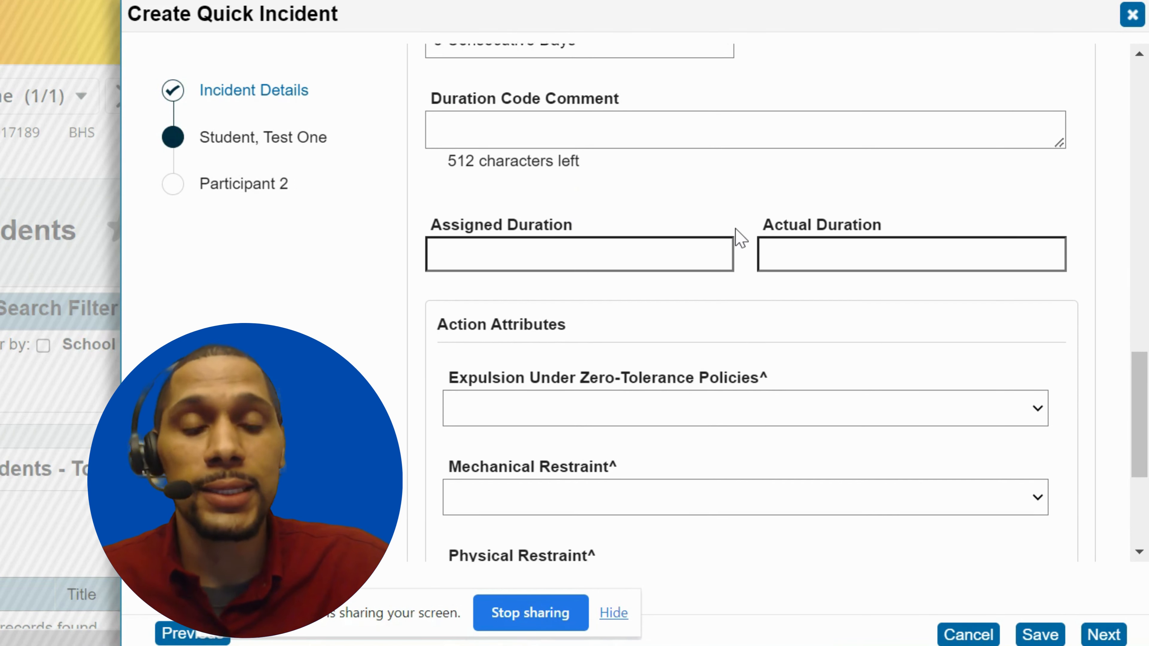
scroll(736, 229, "down", 4)
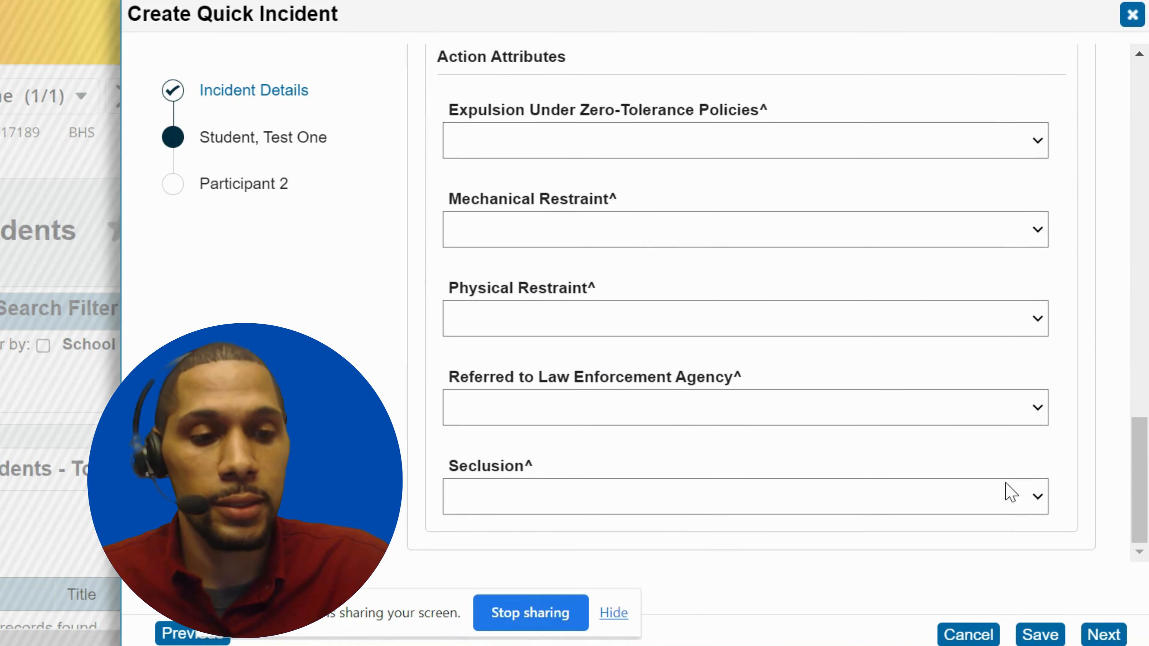
left_click(1102, 635)
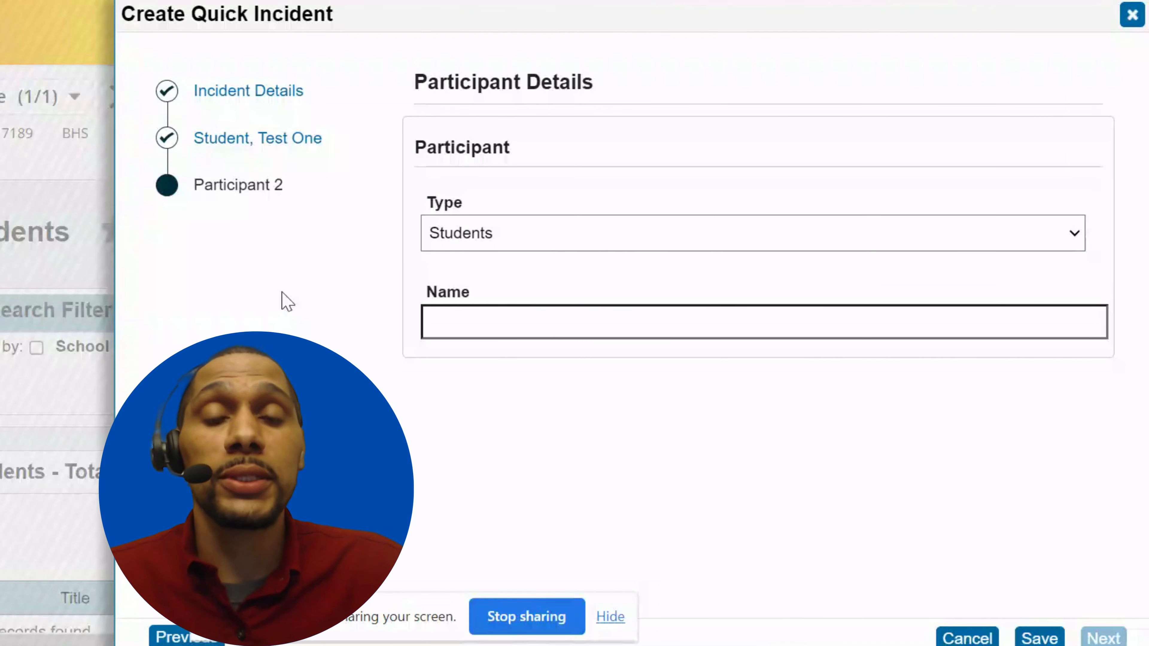
Find and add the other test student as the second participant, with the role Offender.
left_click(489, 314)
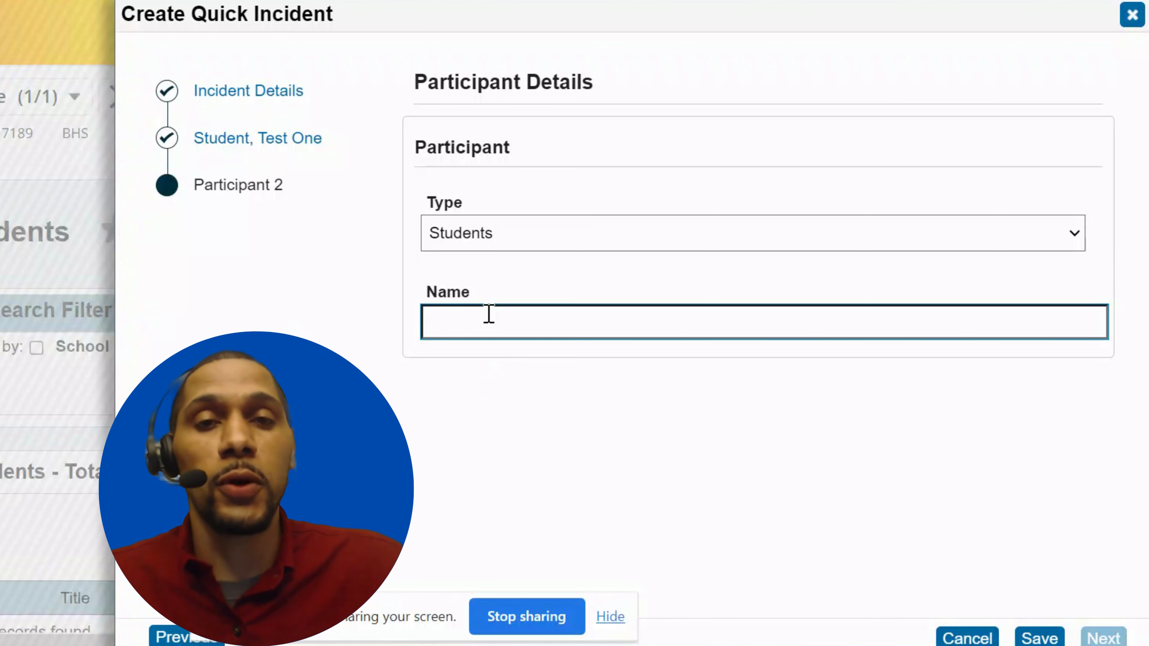
type("student, te")
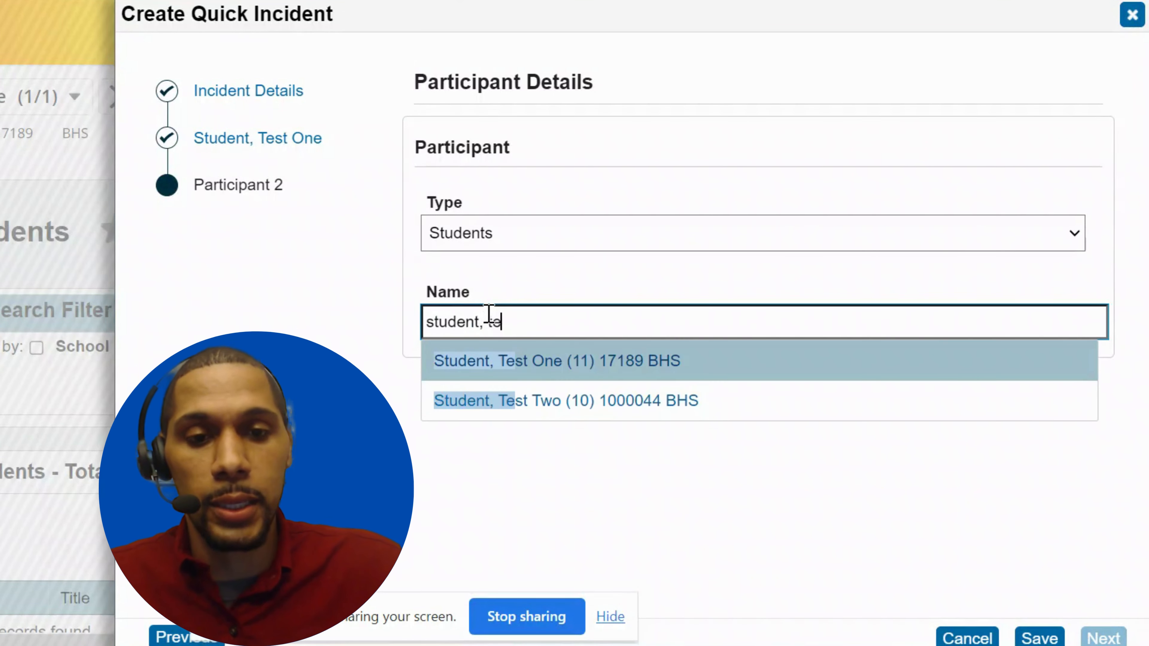
left_click(522, 401)
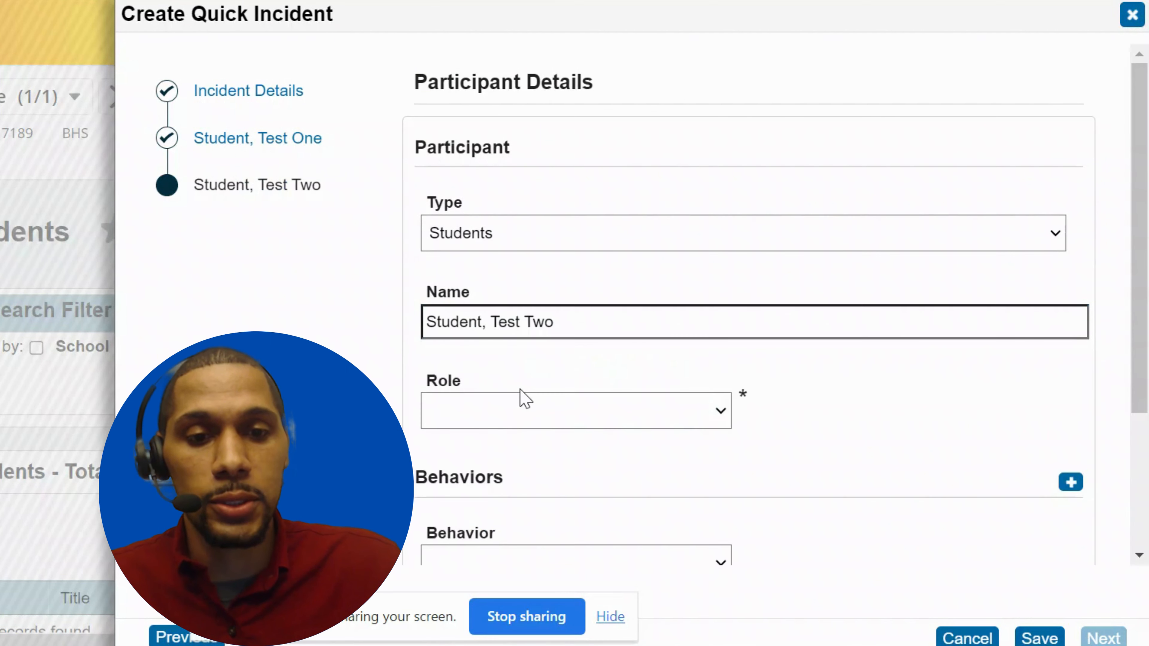
left_click(541, 412)
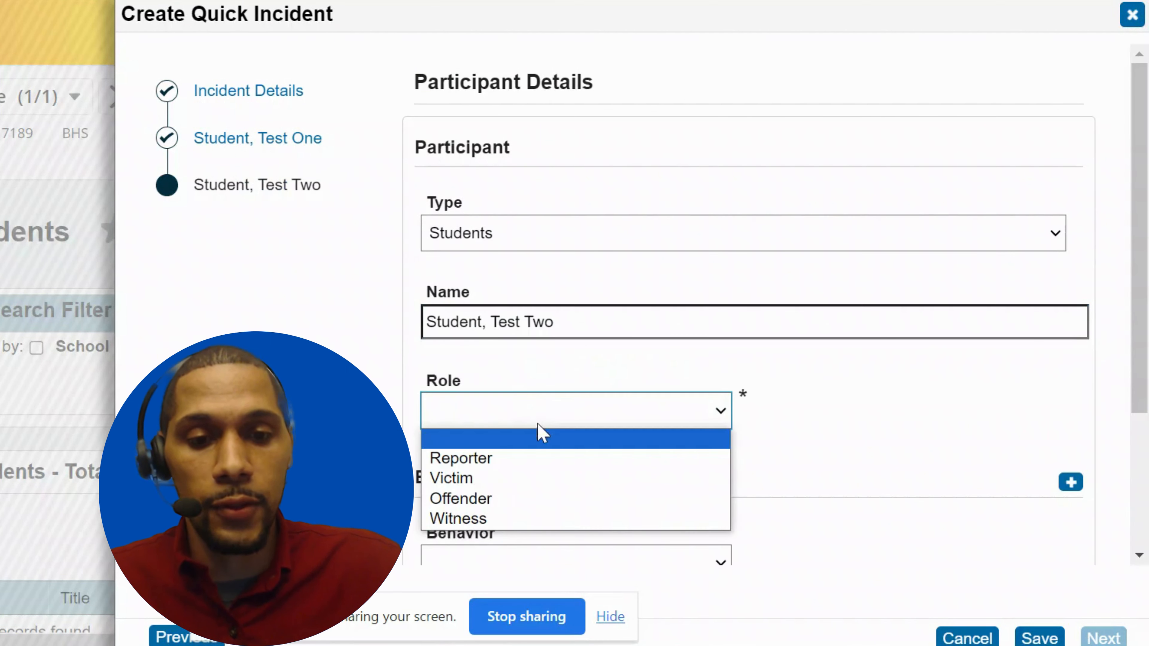
left_click(501, 499)
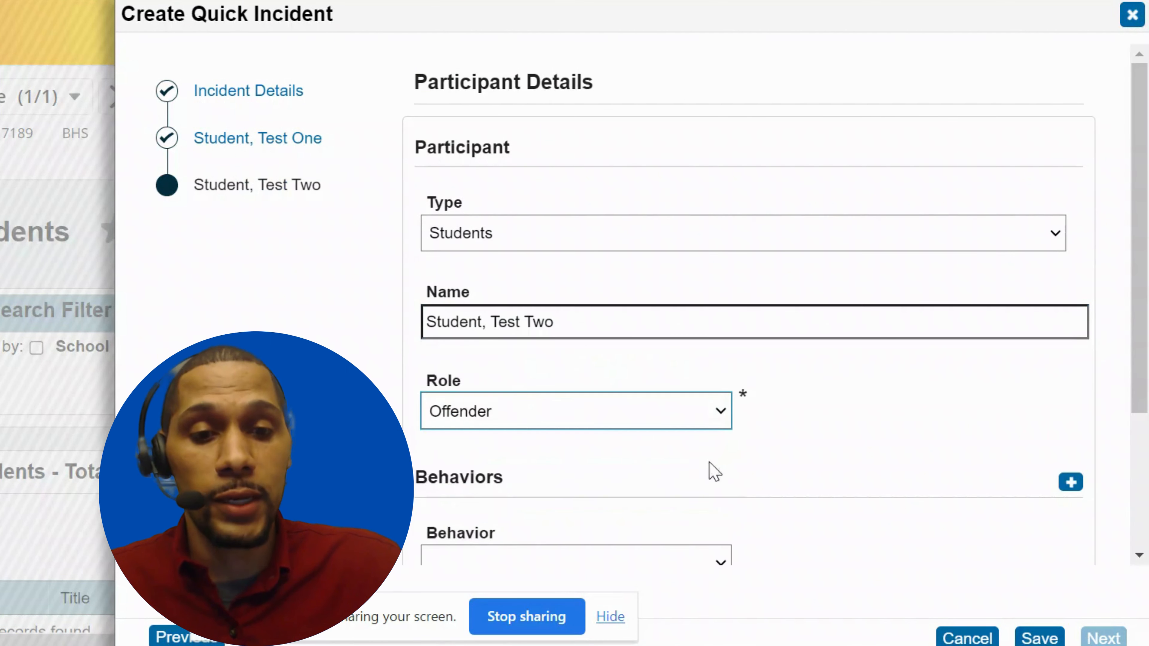
Set the second participant's behavior to Acapella Battle.
scroll(729, 485, "down", 3)
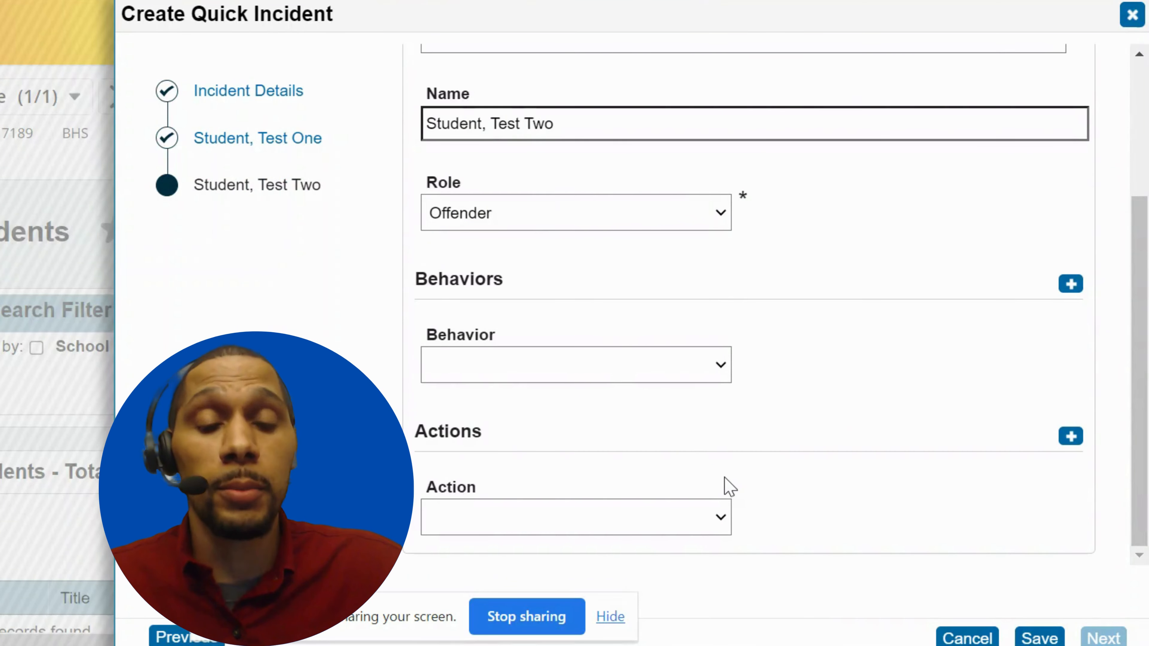
left_click(631, 367)
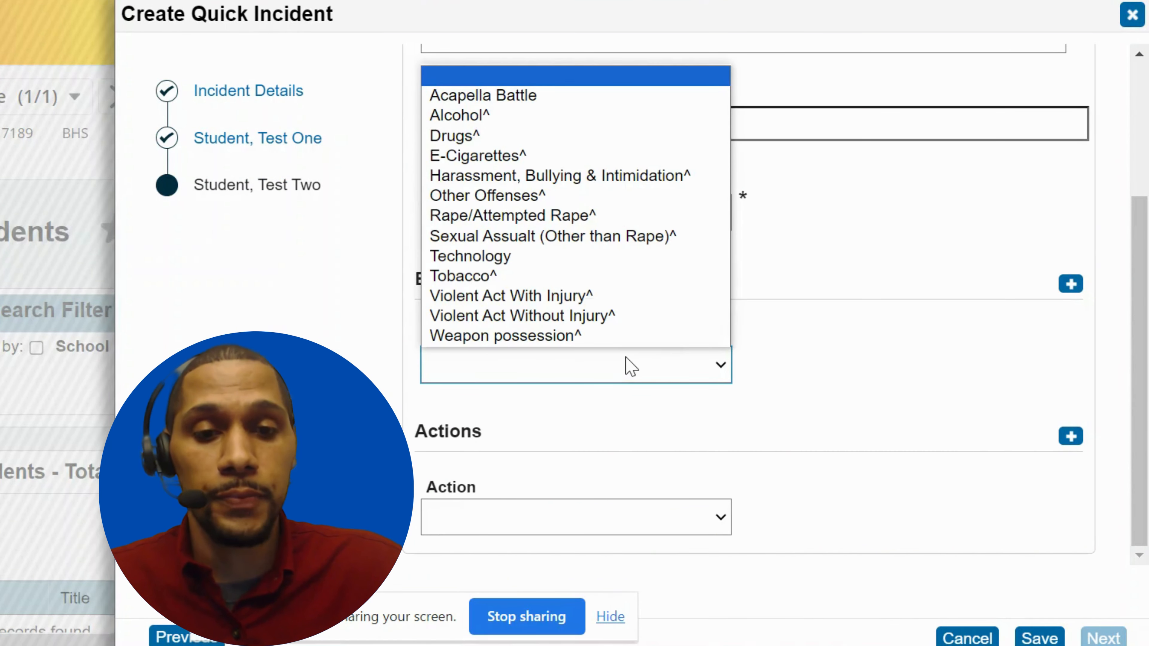
left_click(520, 98)
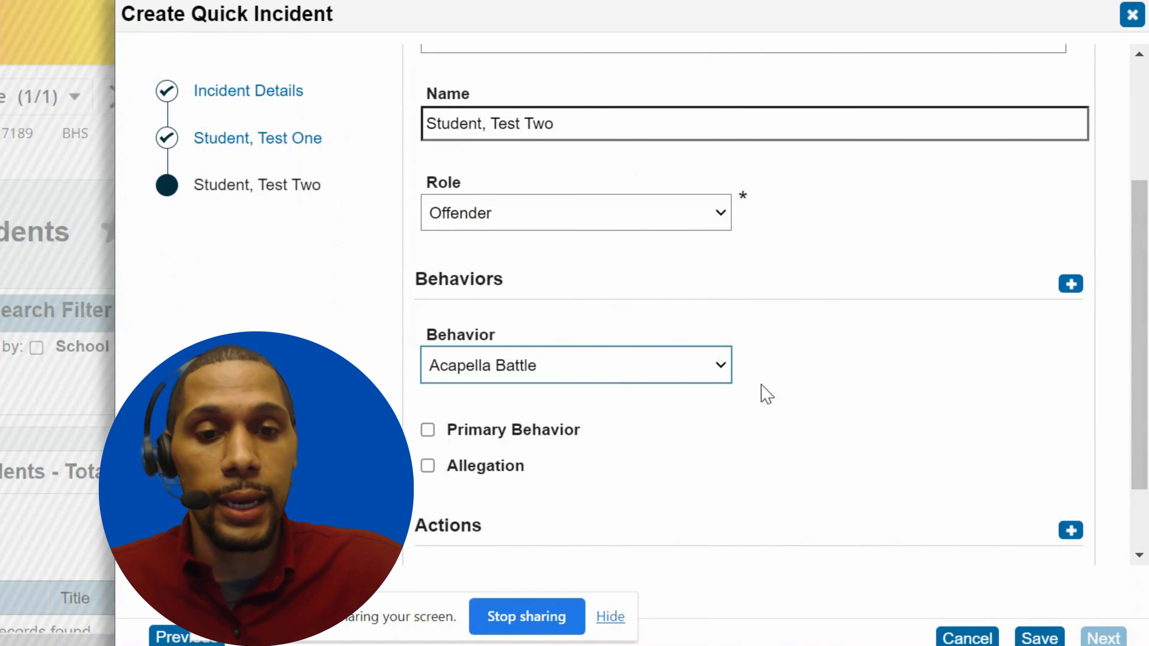
scroll(783, 411, "down", 2)
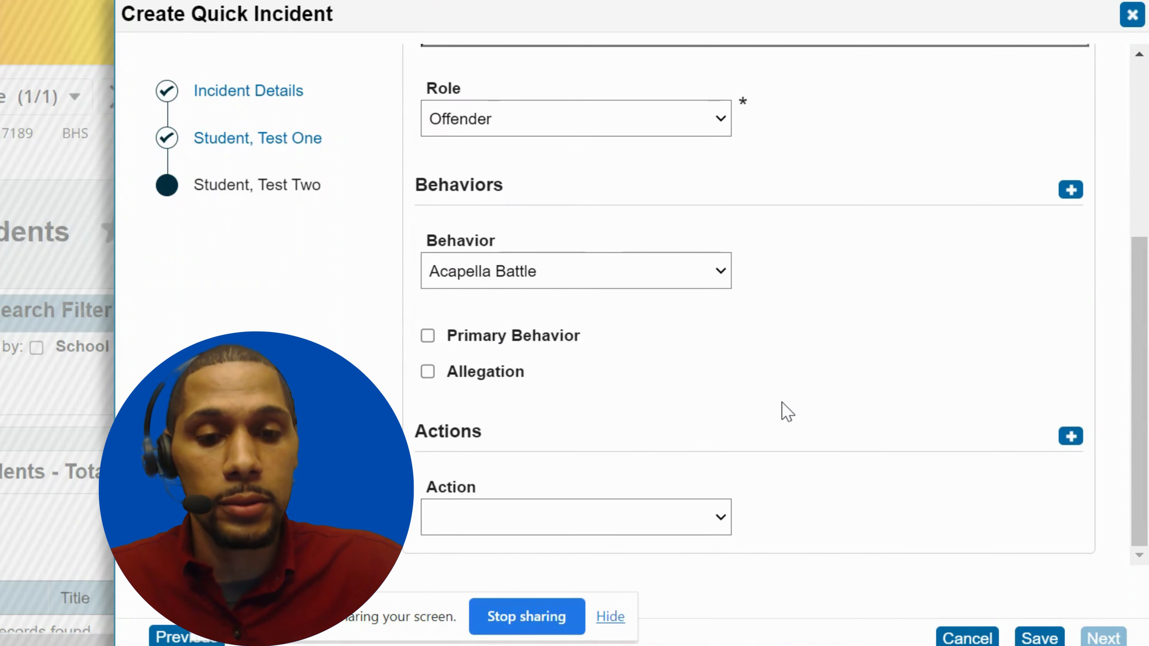
Give the second participant the action In-School, Suspension^ with begin date 10/17/2023 and end date 10/19/2023.
left_click(704, 531)
left_click(563, 388)
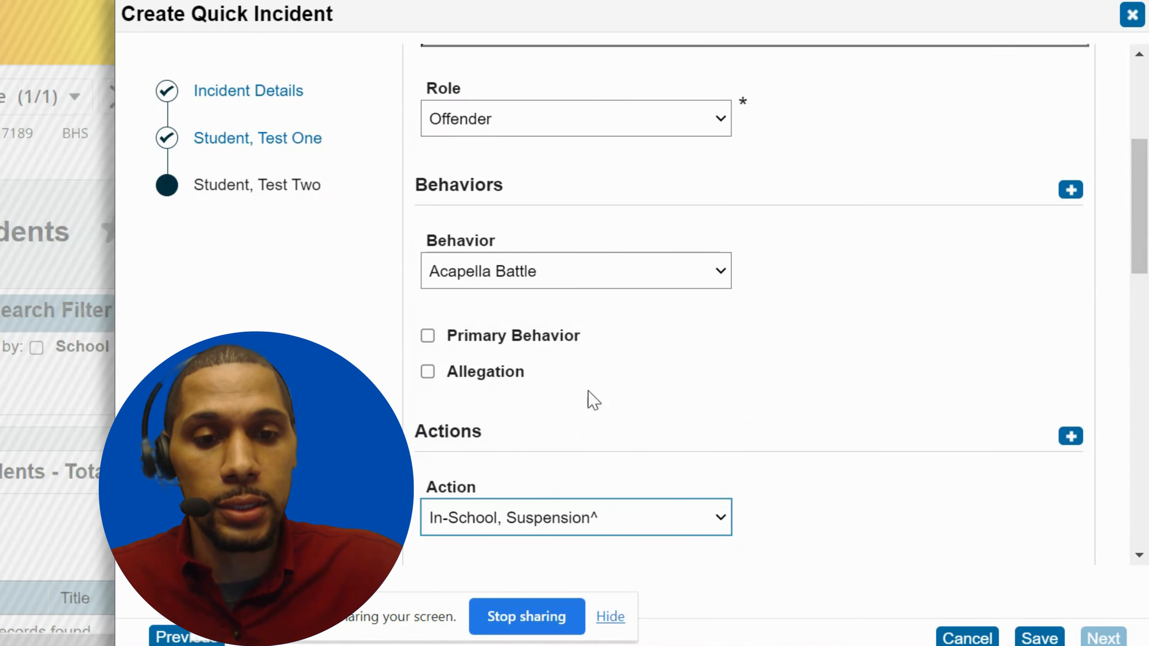
scroll(765, 478, "down", 5)
left_click(575, 466)
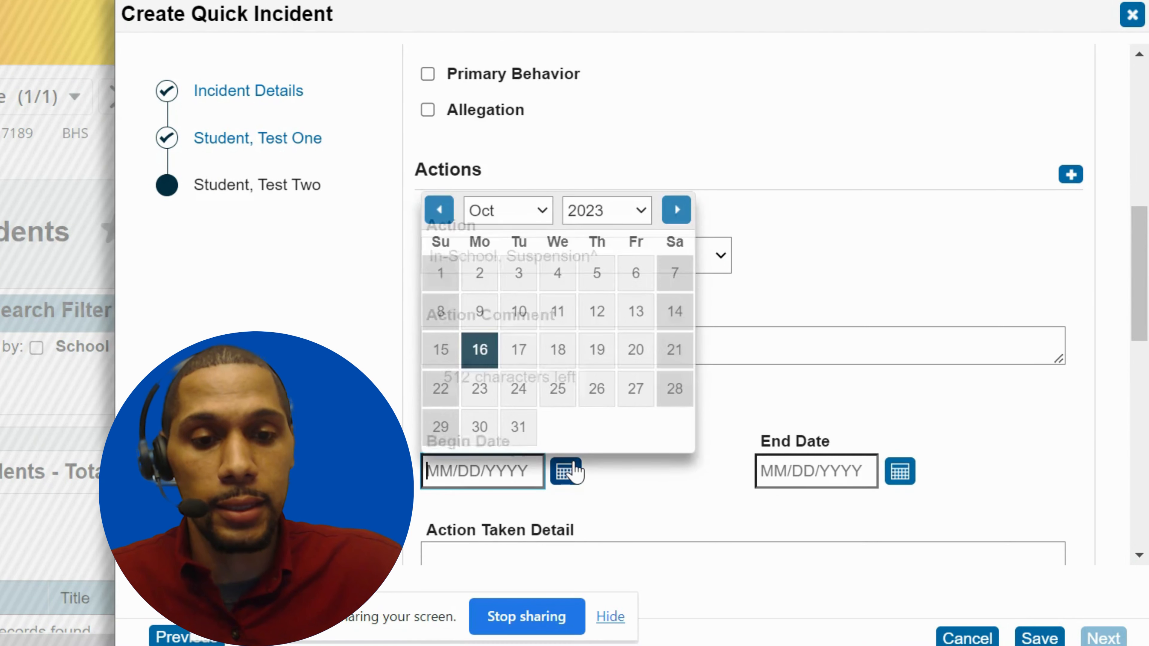
left_click(519, 350)
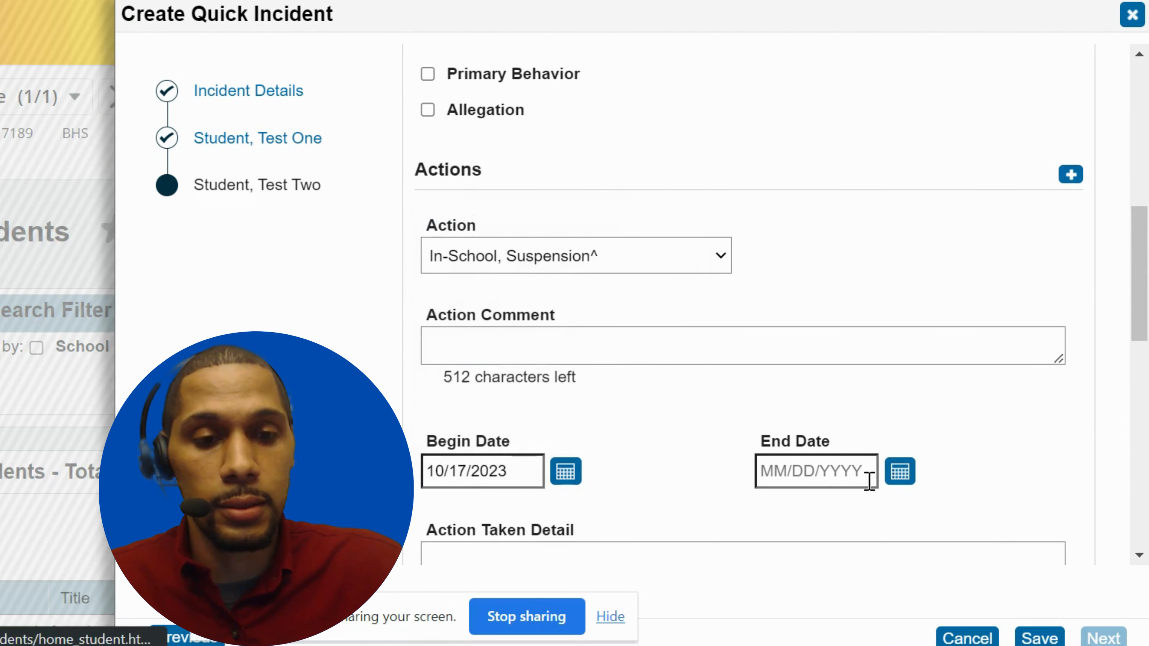
left_click(899, 480)
left_click(939, 363)
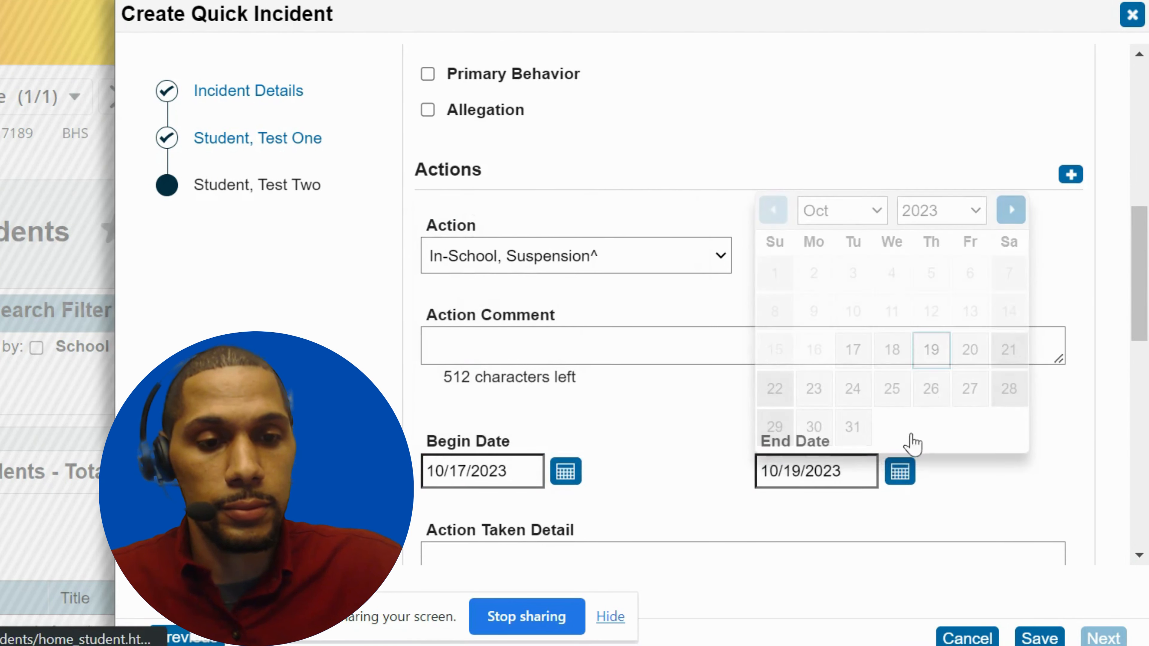
Set the second participant's suspension duration code to 3 Consecutive Days^ and save the quick incident.
scroll(732, 487, "down", 6)
scroll(732, 488, "down", 4)
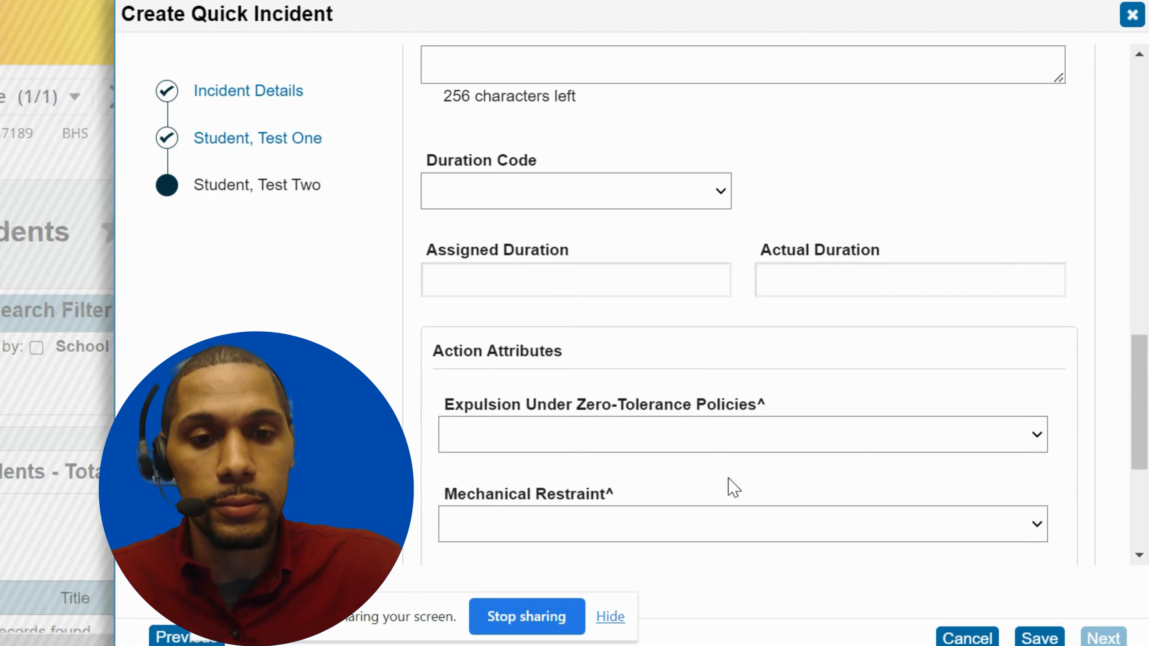
left_click(616, 192)
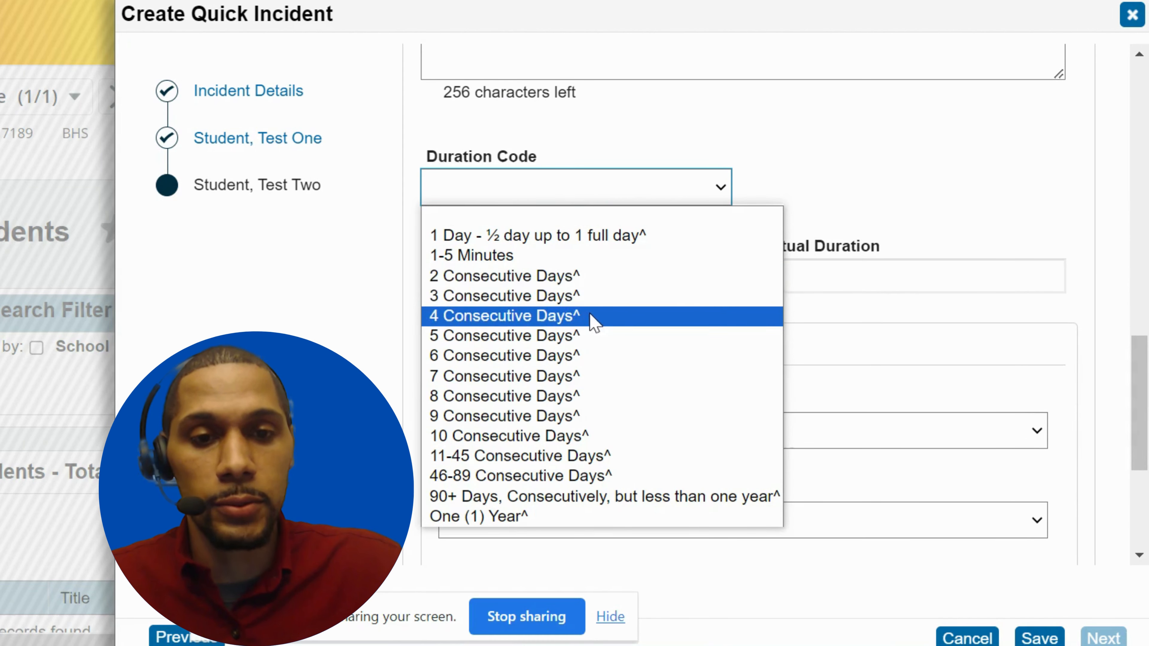
left_click(563, 297)
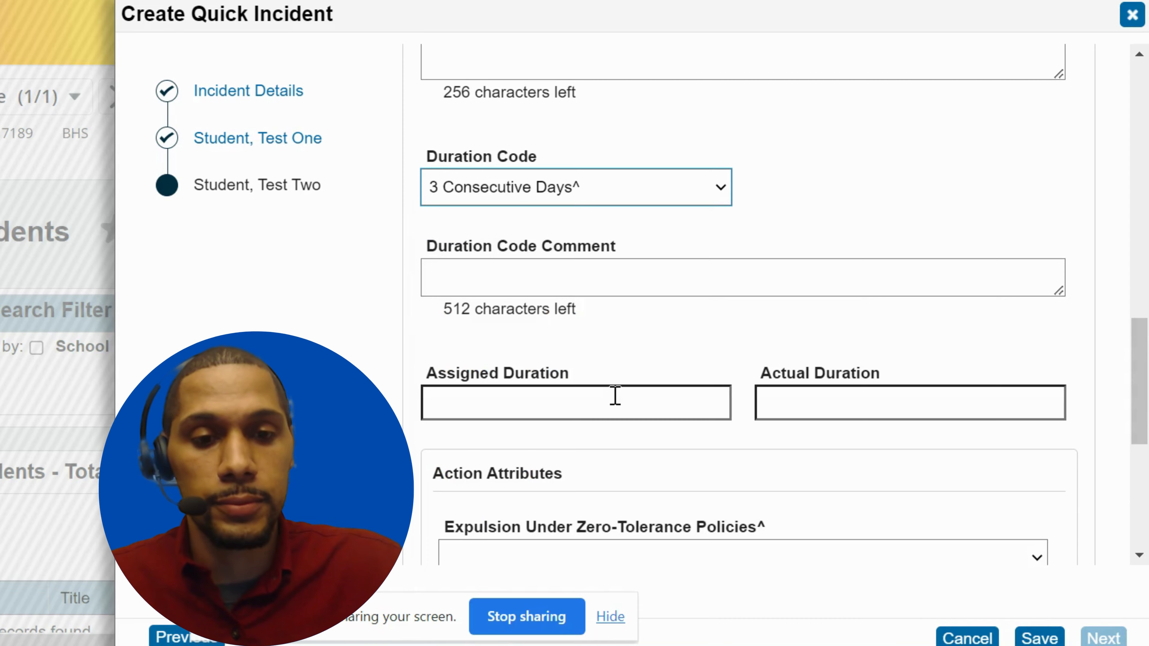
scroll(613, 397, "down", 8)
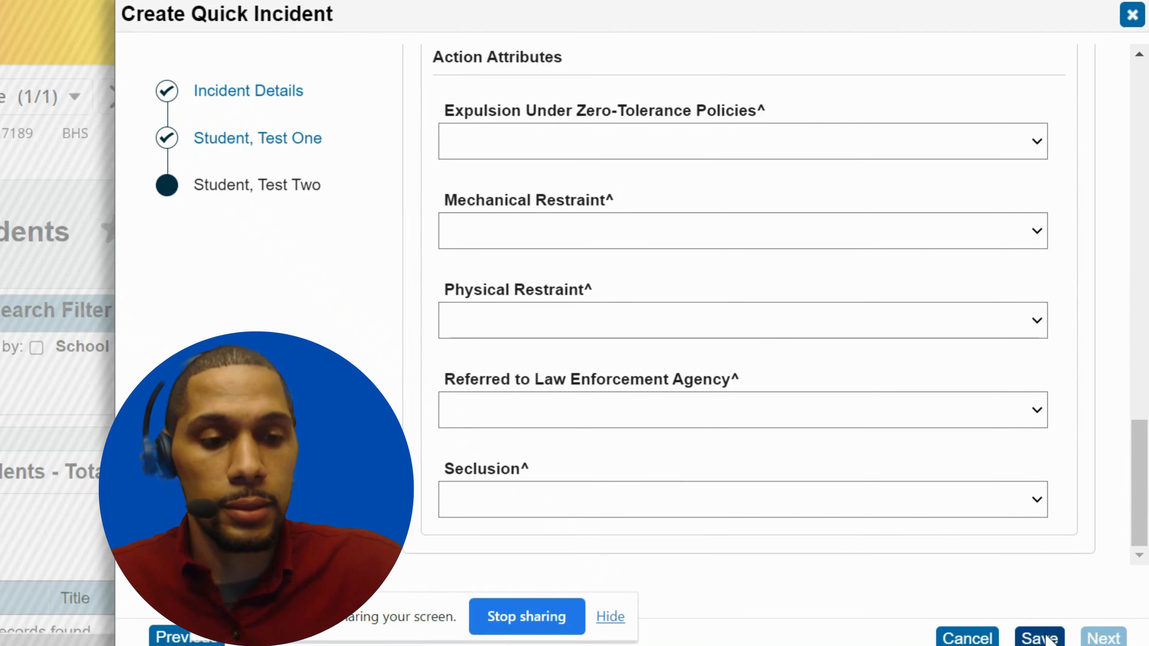
left_click(1041, 637)
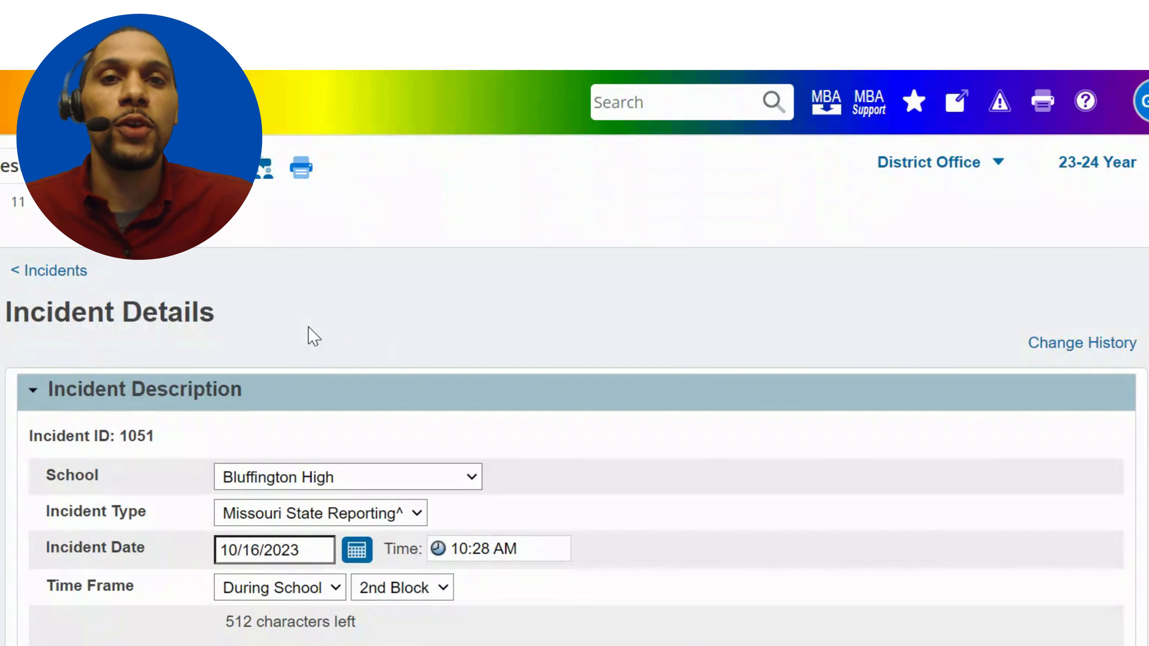
Review the saved incident's details, the types of incident elements that can be added and the participant search.
scroll(313, 337, "down", 15)
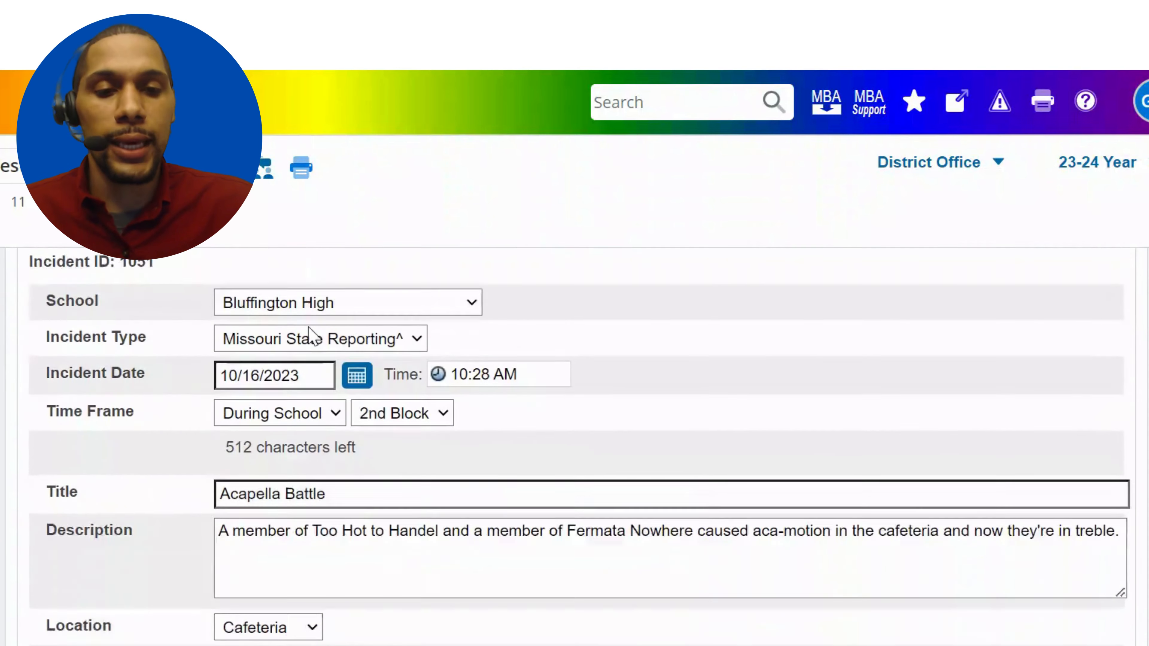
scroll(310, 326, "up", 2)
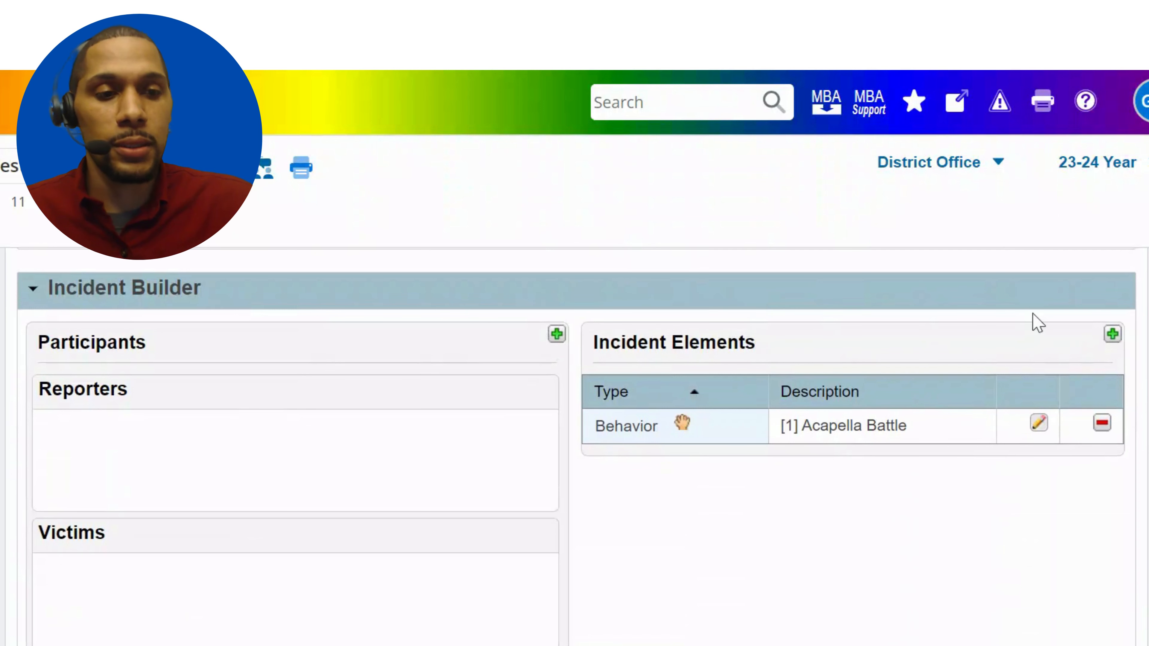
left_click(1113, 334)
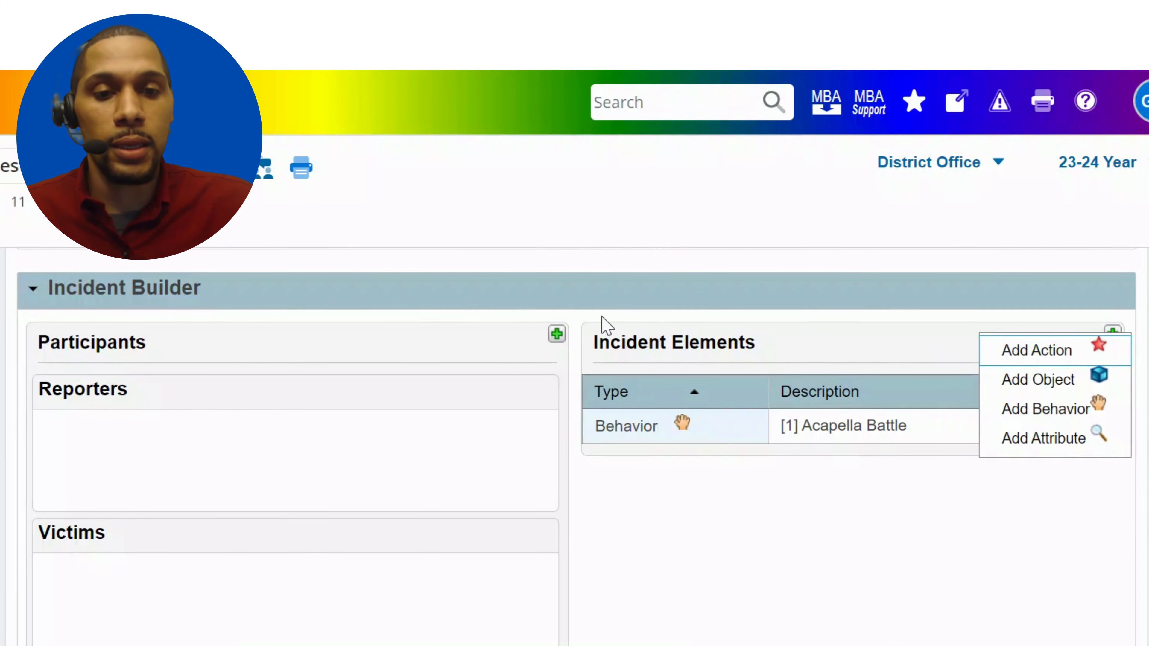
left_click(557, 335)
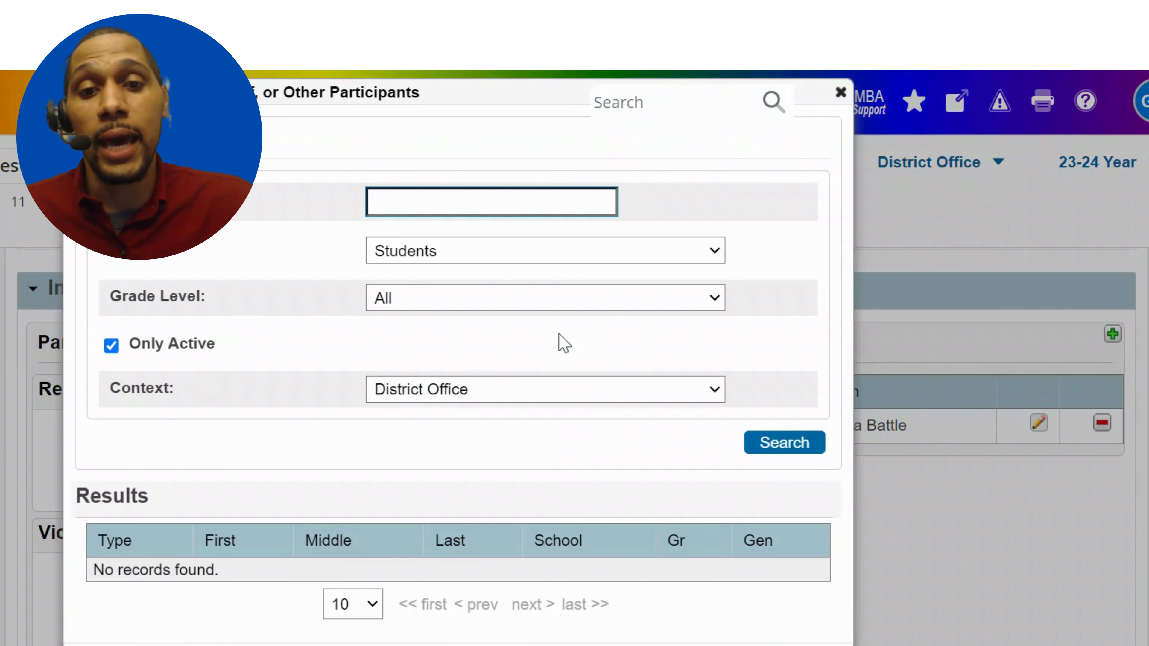
left_click(840, 93)
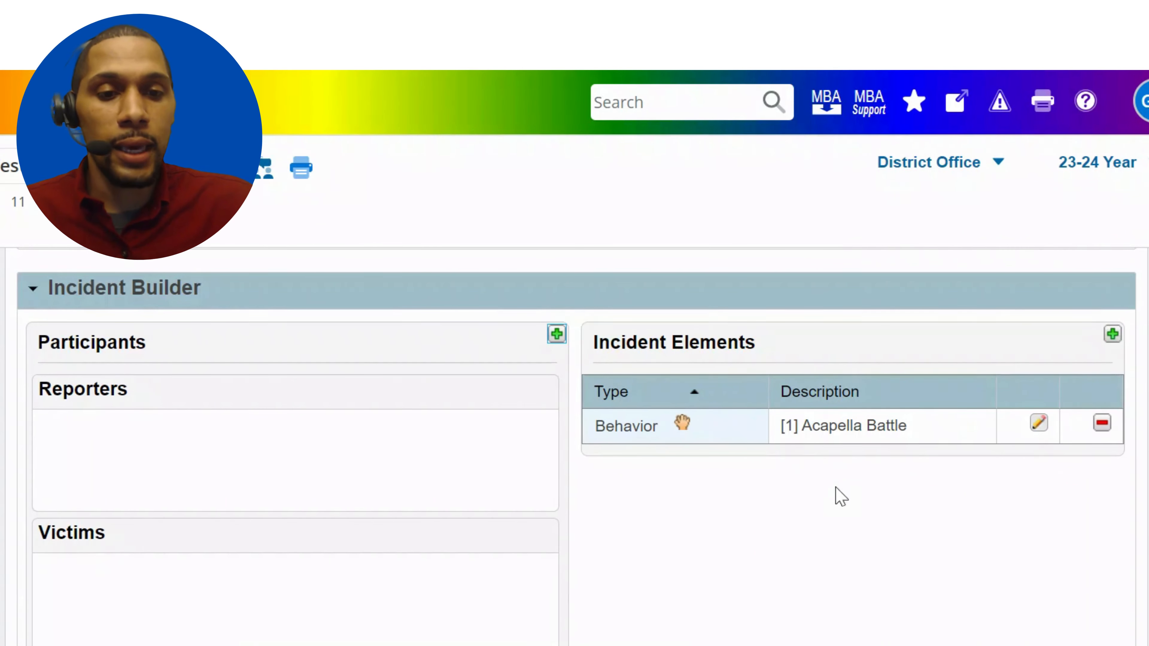
Add a Microphone object to the incident elements and assign it to the first student under Offenders.
left_click(1112, 335)
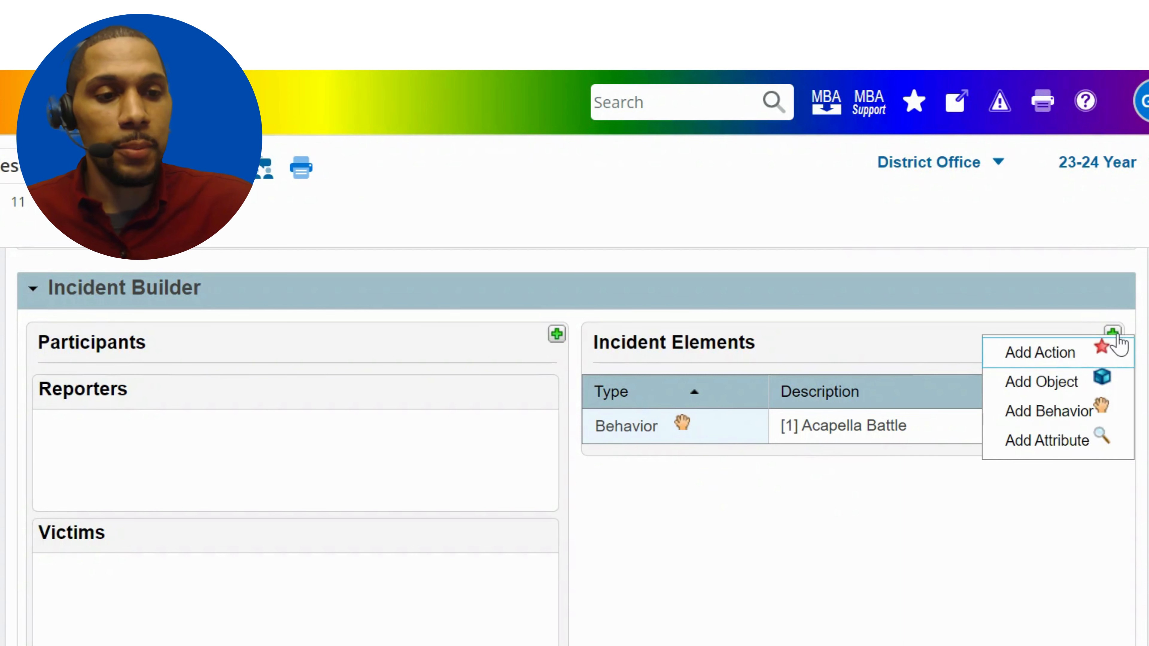
left_click(1088, 383)
left_click(349, 300)
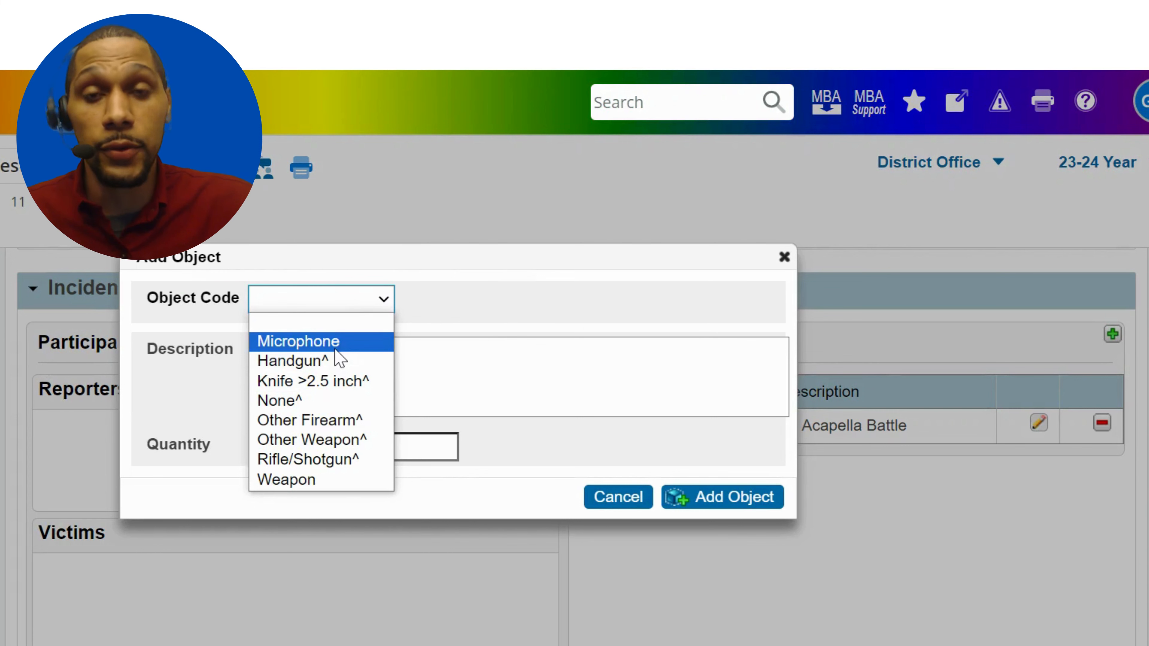
left_click(336, 350)
left_click(720, 498)
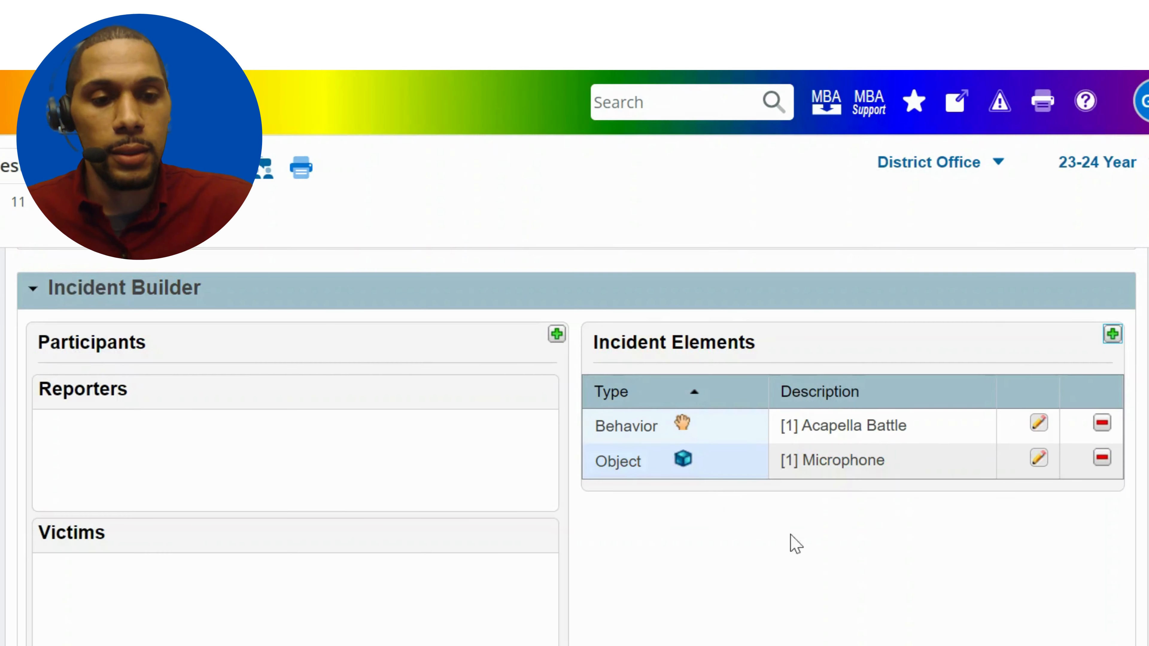
scroll(817, 585, "down", 3)
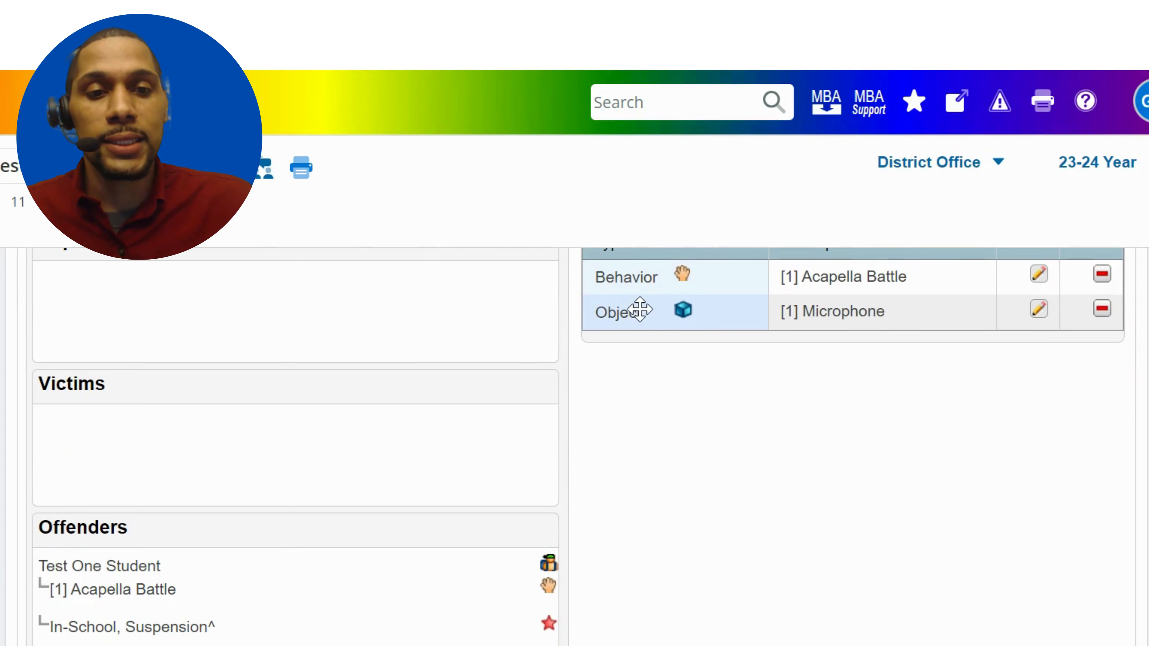
left_click_drag(643, 312, 500, 616)
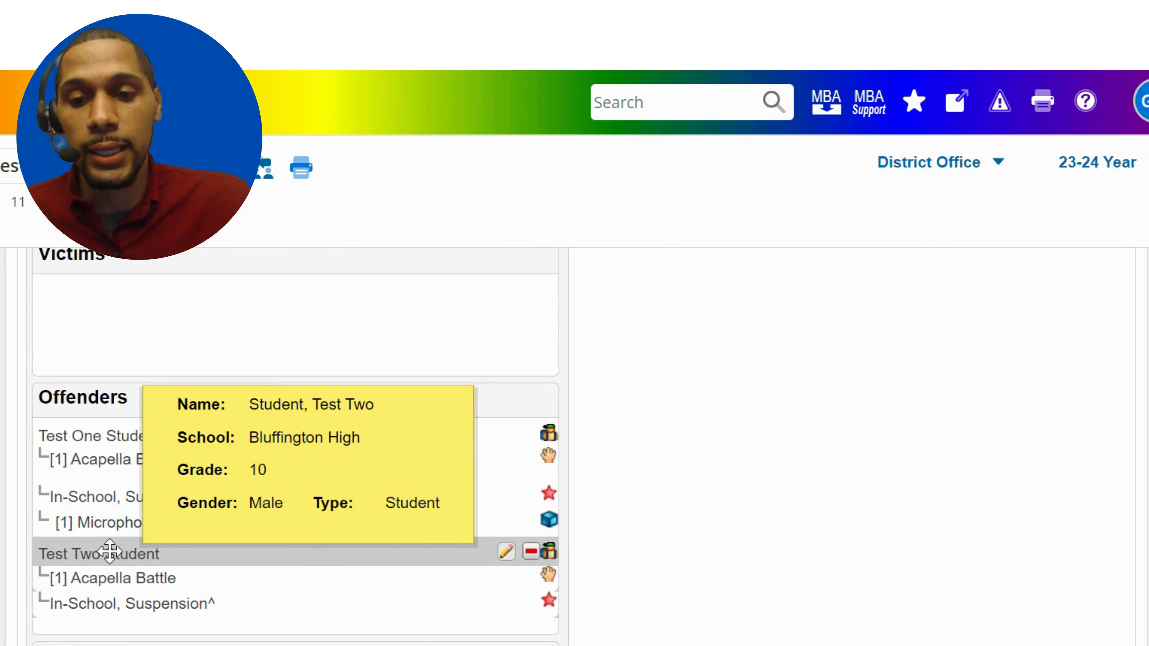
Change the second student's role to Victim and remove the in-school suspension from that student.
left_click_drag(110, 551, 113, 303)
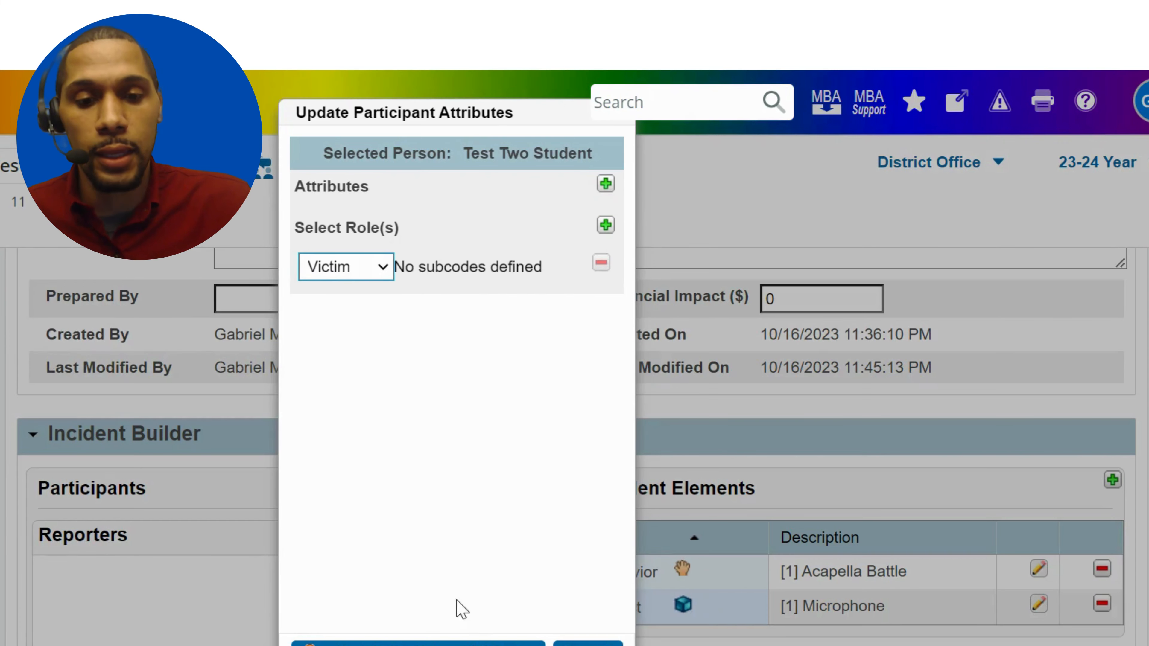
left_click(348, 643)
scroll(346, 600, "down", 5)
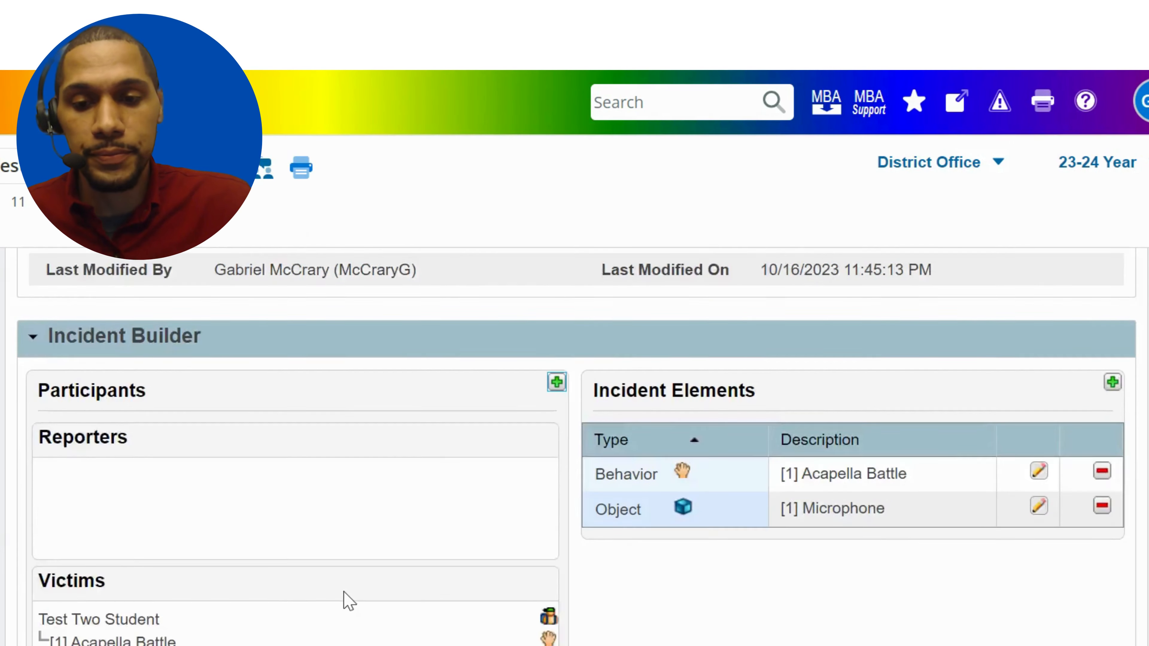
mouse_move(513, 482)
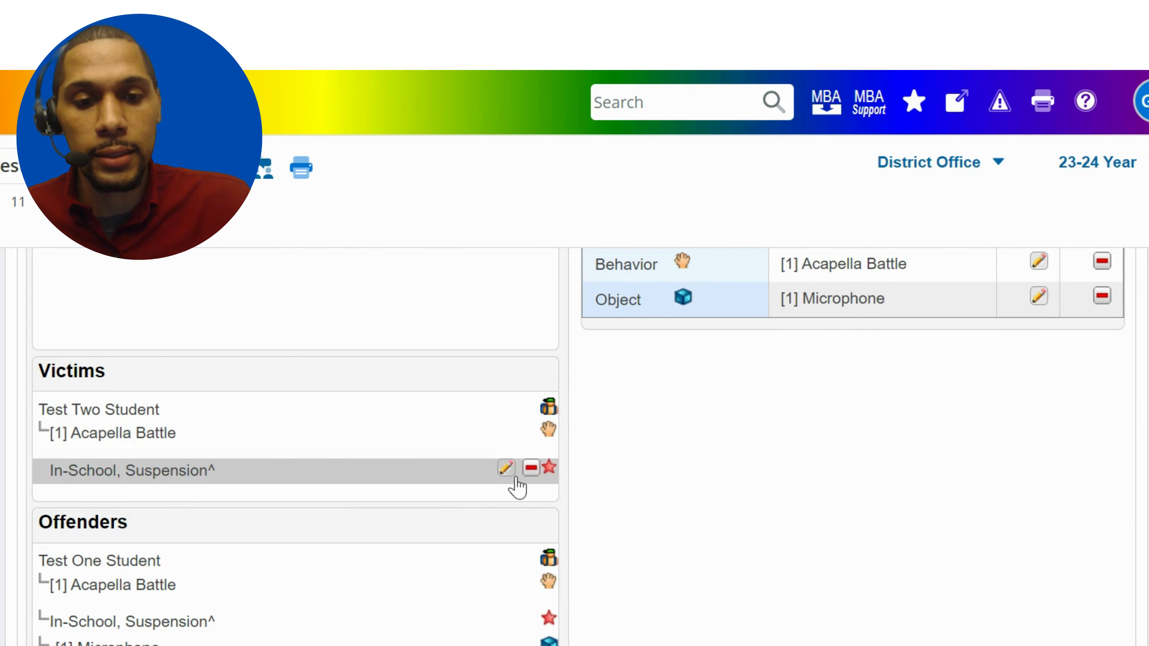
left_click(530, 469)
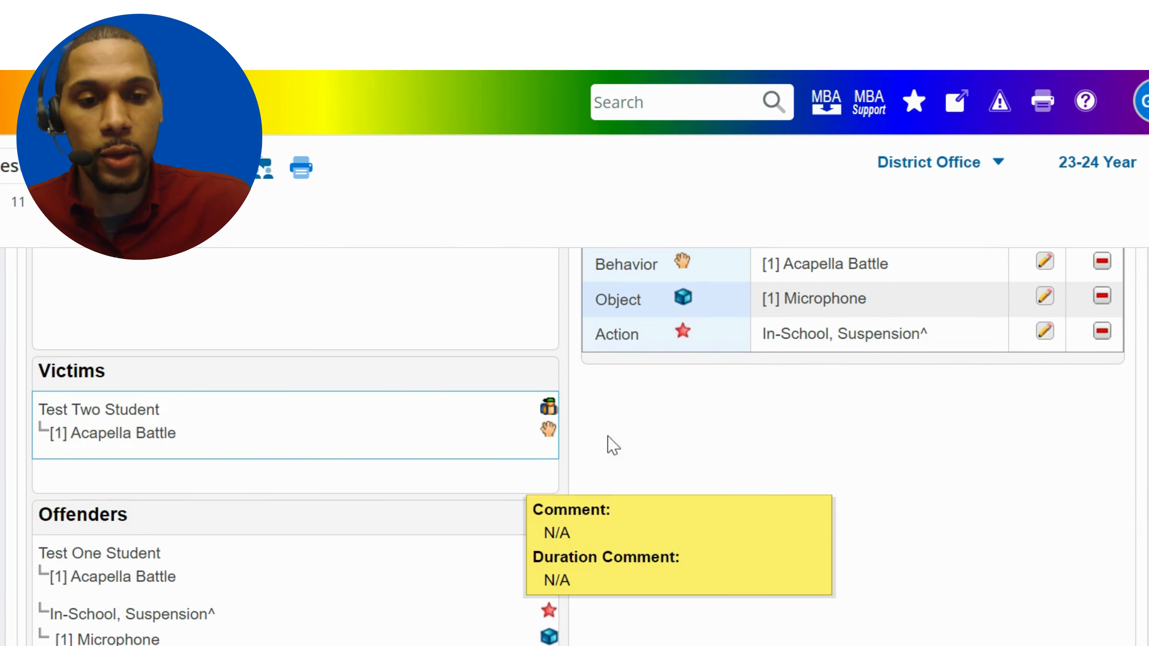
Open the attendance entry for the first student's suspension and examine the attendance code options and each day's fields.
scroll(667, 445, "down", 3)
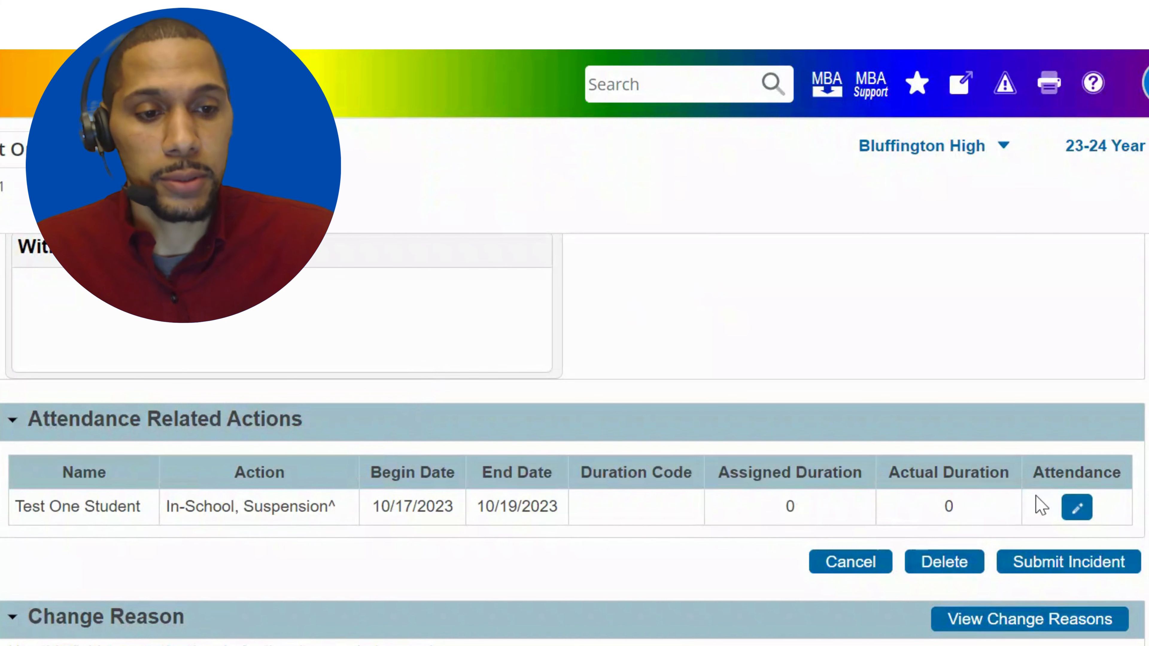
left_click(1078, 509)
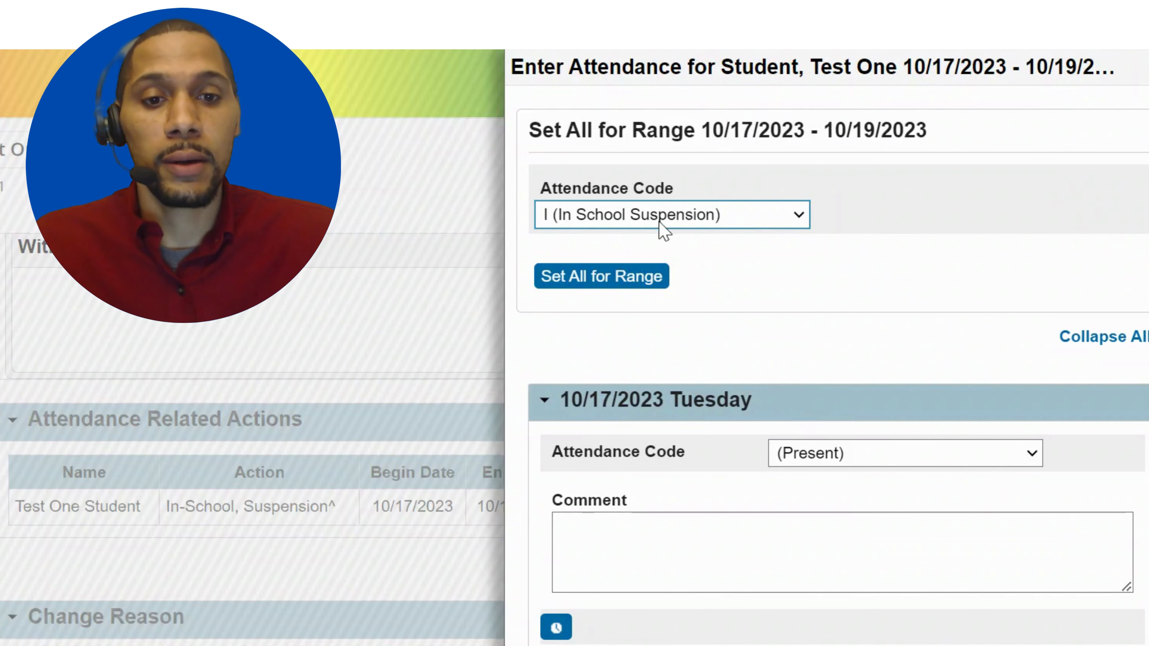
left_click(602, 217)
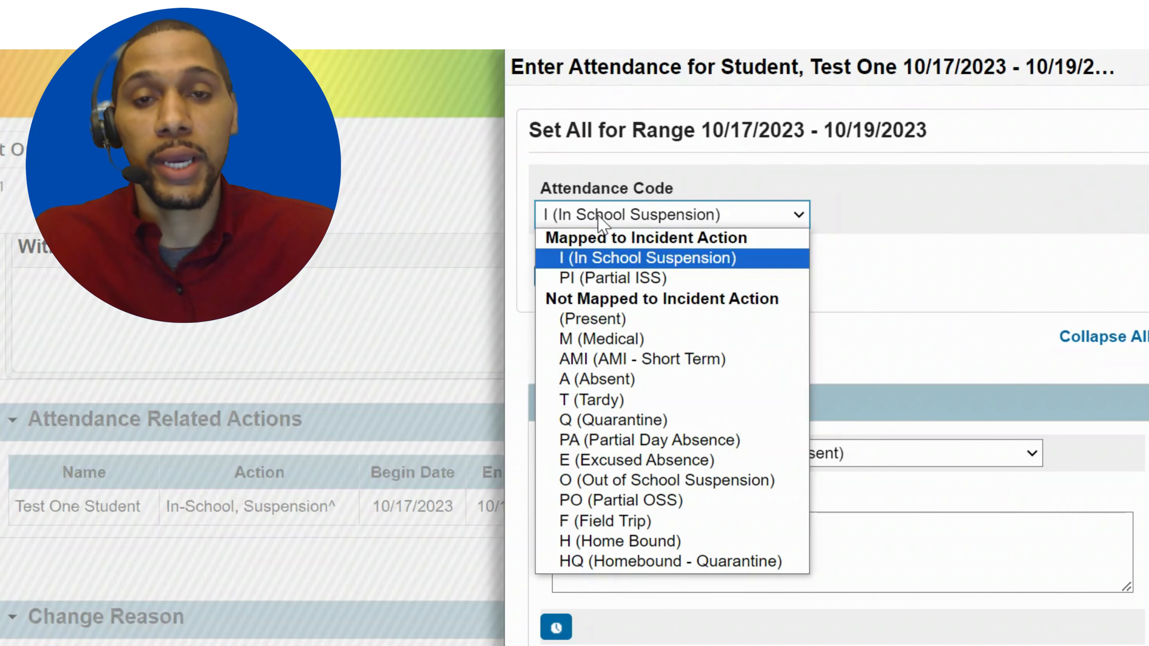
left_click(600, 221)
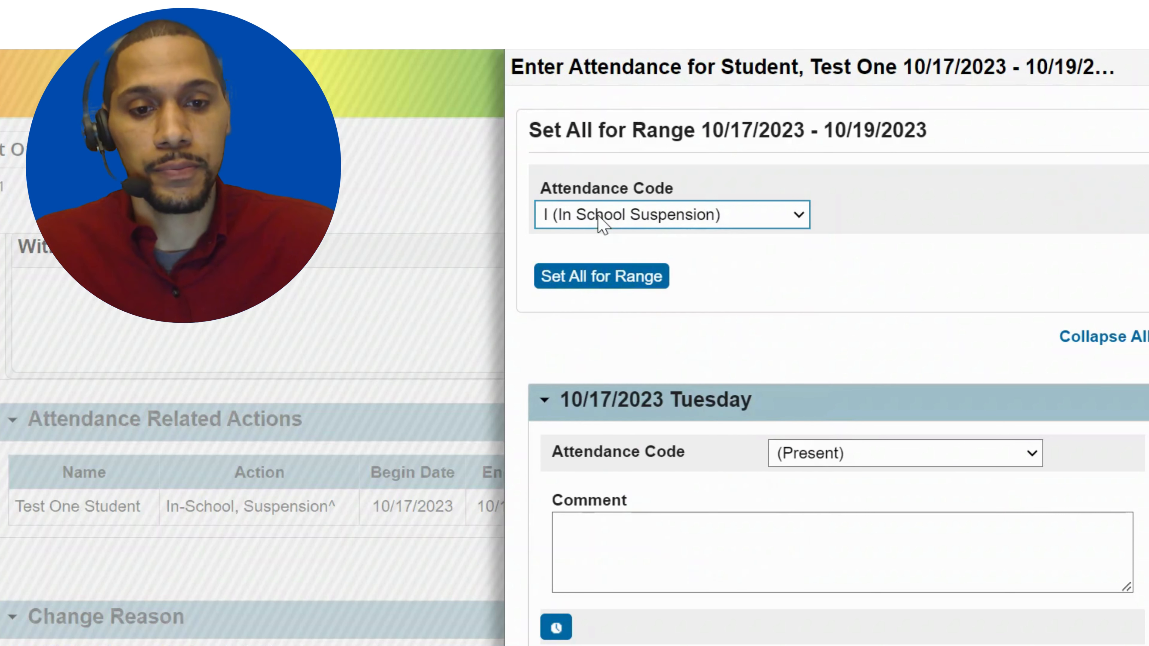
scroll(753, 358, "down", 3)
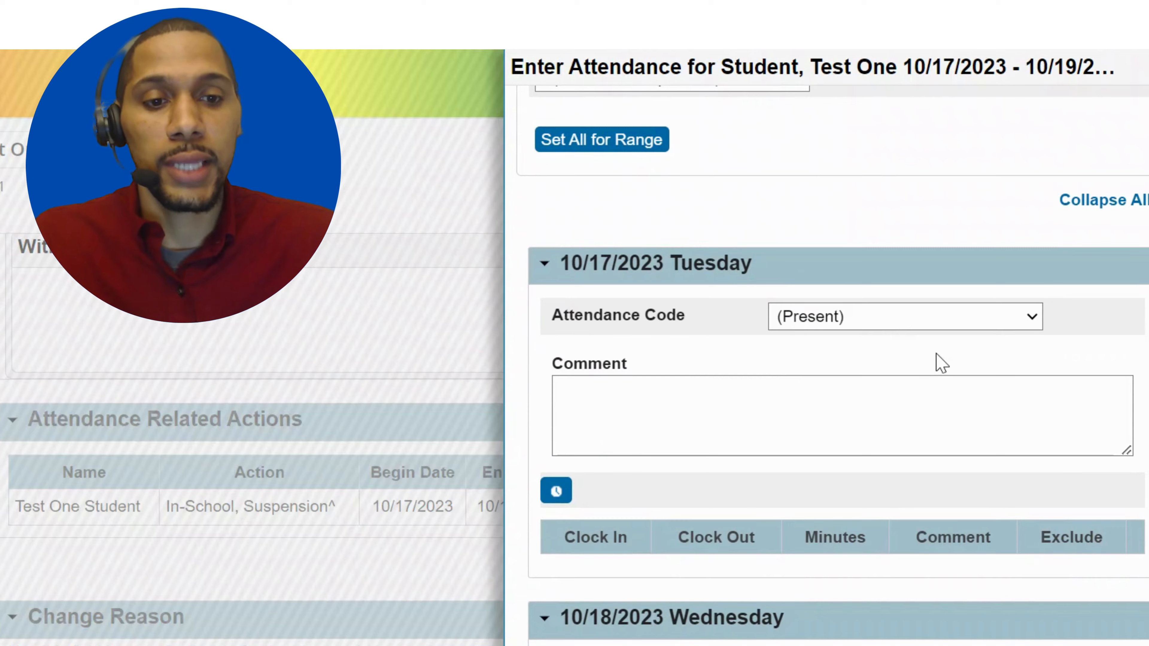
scroll(939, 358, "down", 9)
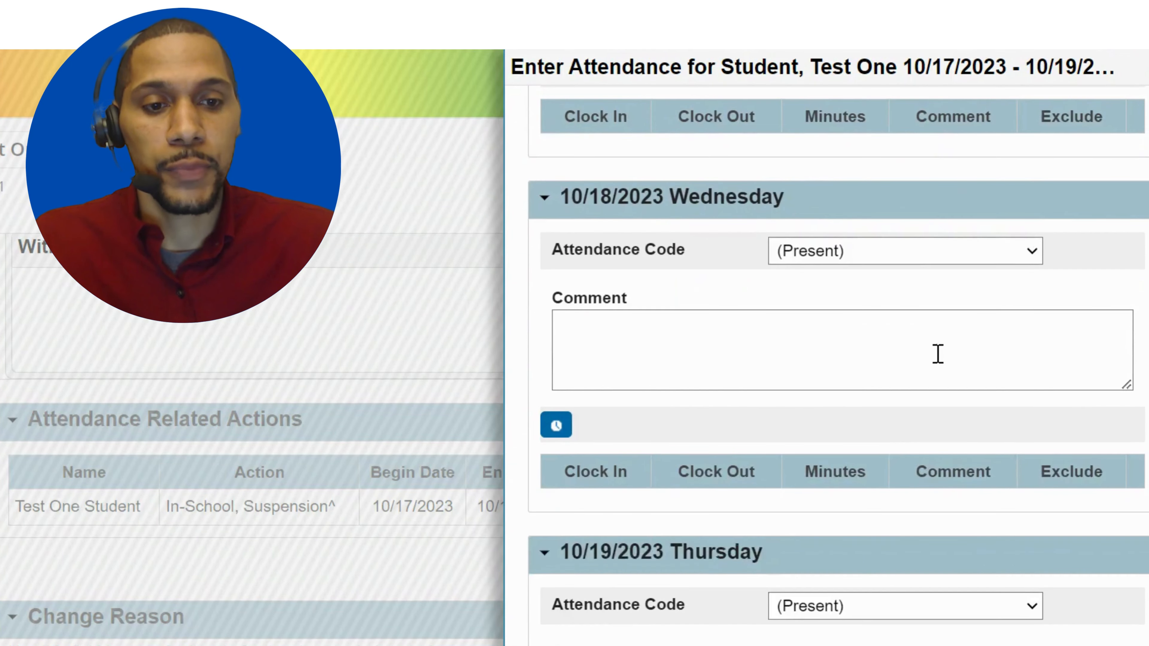
scroll(938, 354, "down", 3)
scroll(938, 360, "up", 15)
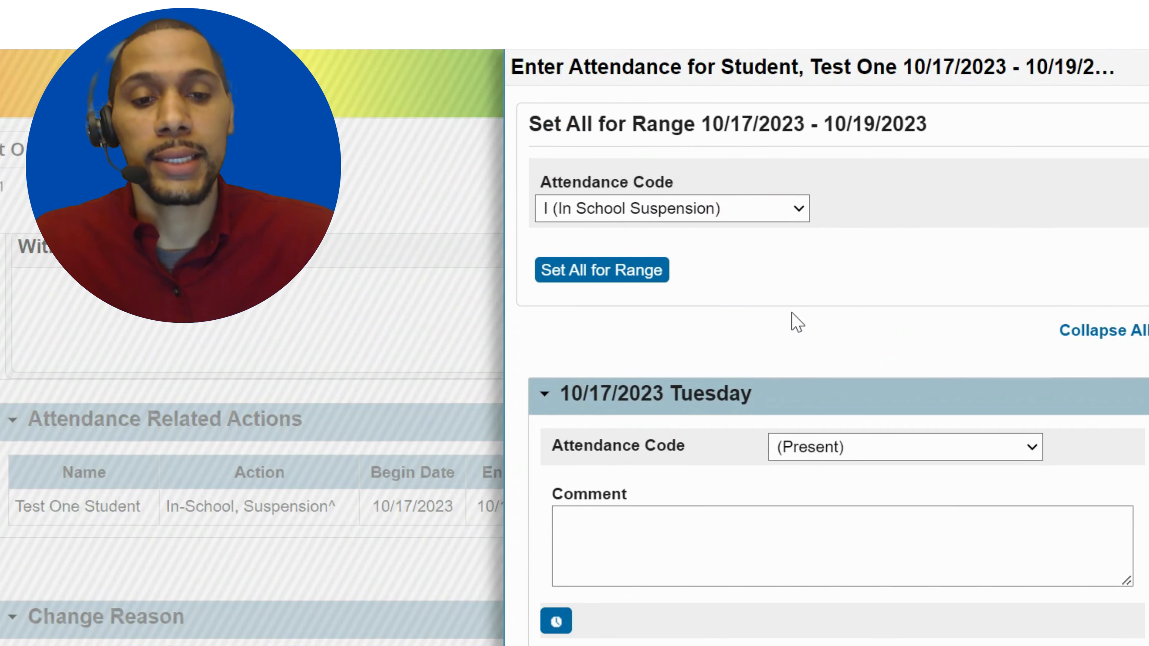
Apply the attendance code I (In School Suspension) to the whole 10/17/2023 - 10/19/2023 range, save it and submit the incident.
left_click(623, 271)
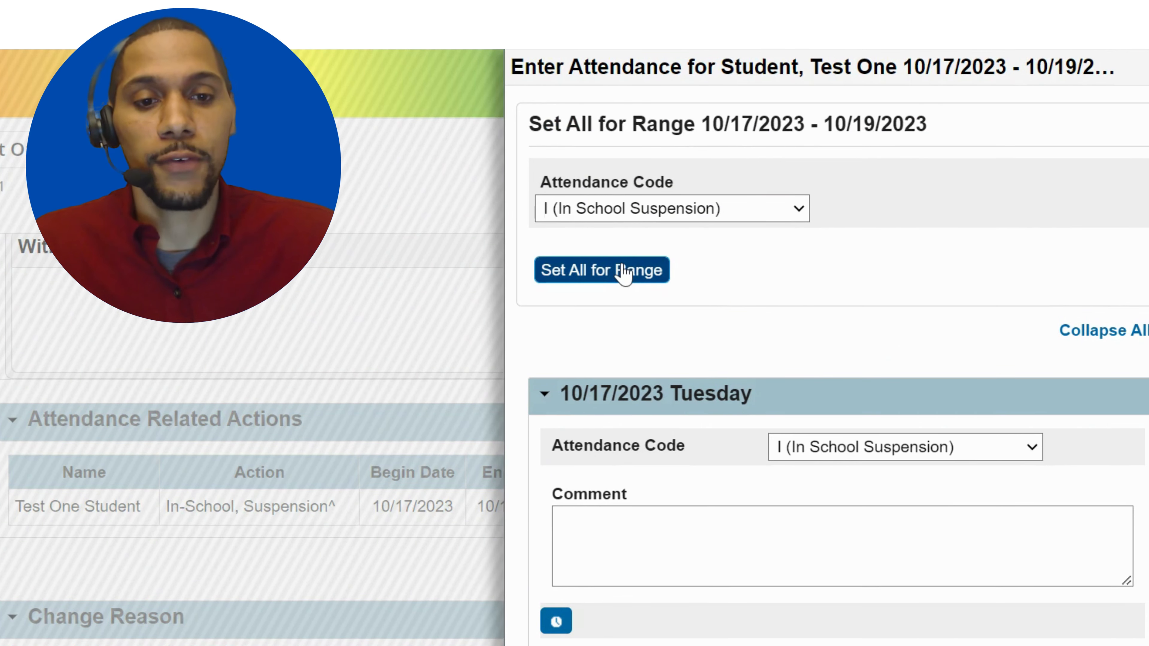
scroll(901, 398, "down", 10)
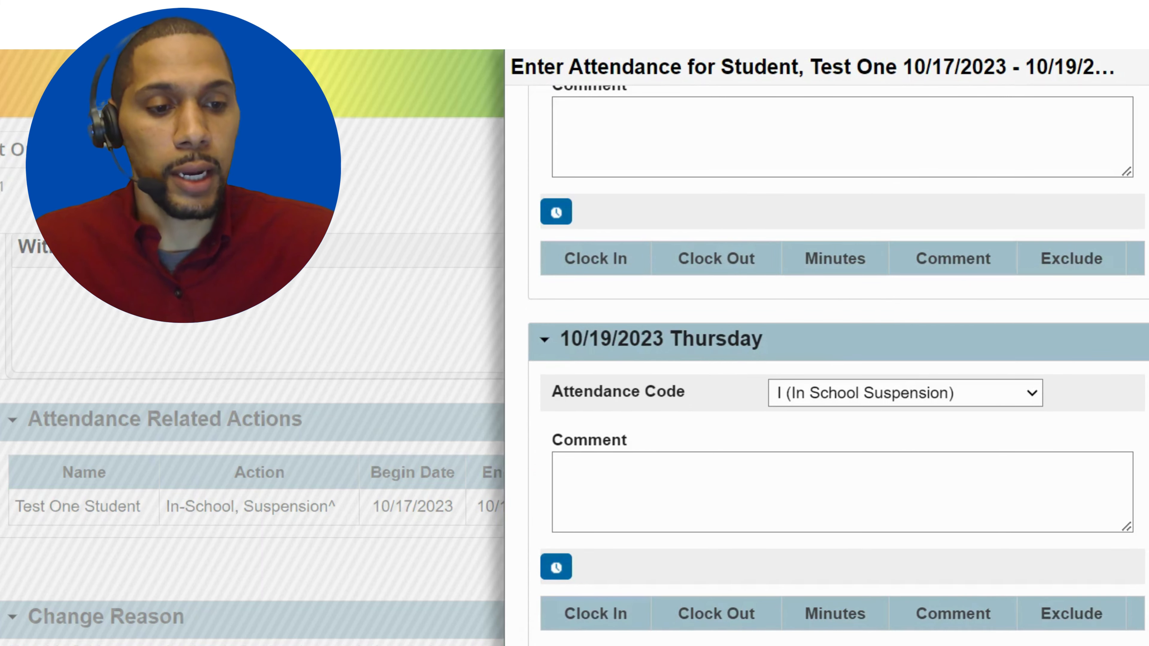
left_click(859, 643)
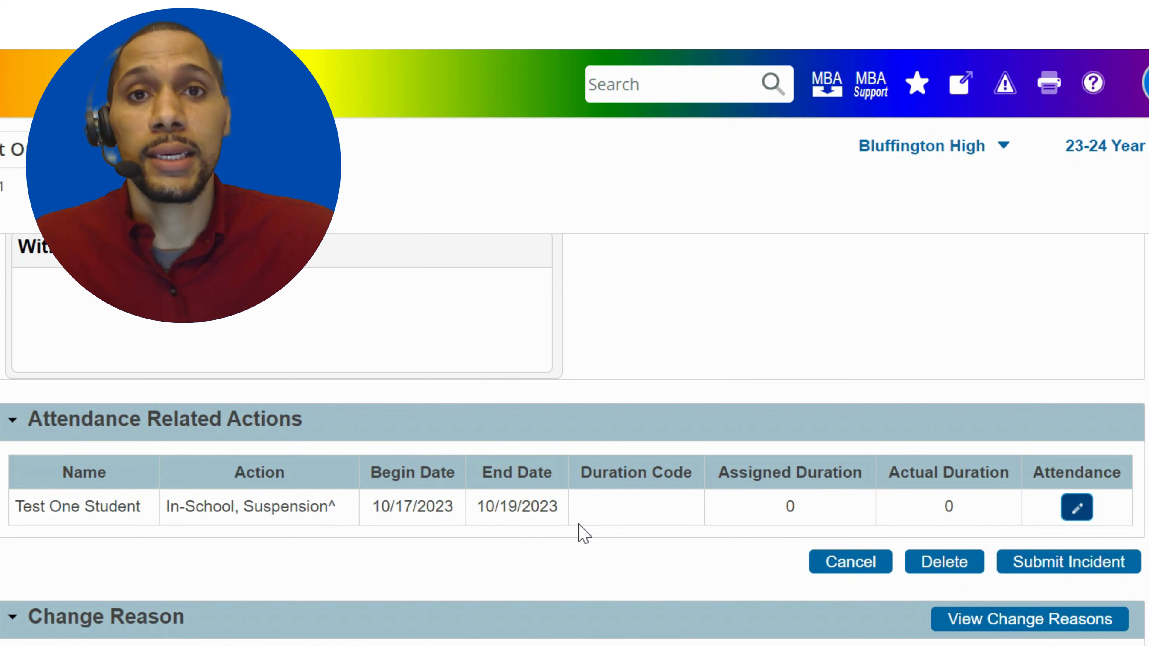
left_click(1047, 571)
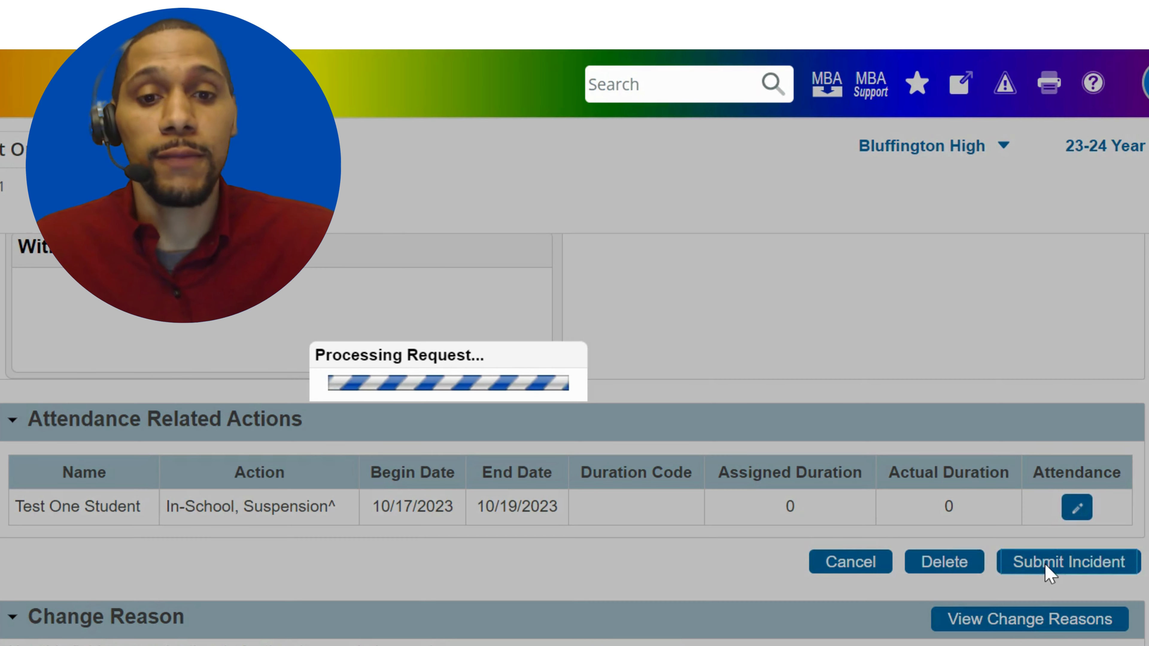